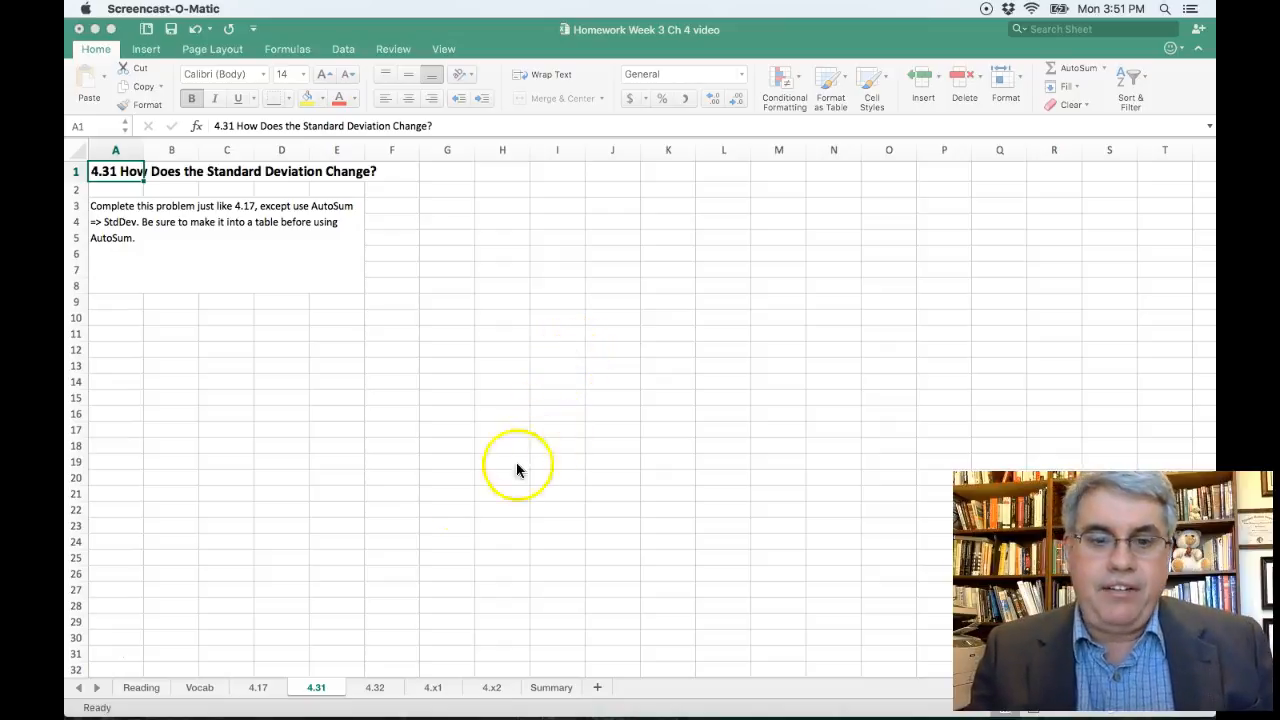
Copy the range H2:N10 containing the data table and its Average row from the 4.17 sheet.
click(258, 687)
click(259, 688)
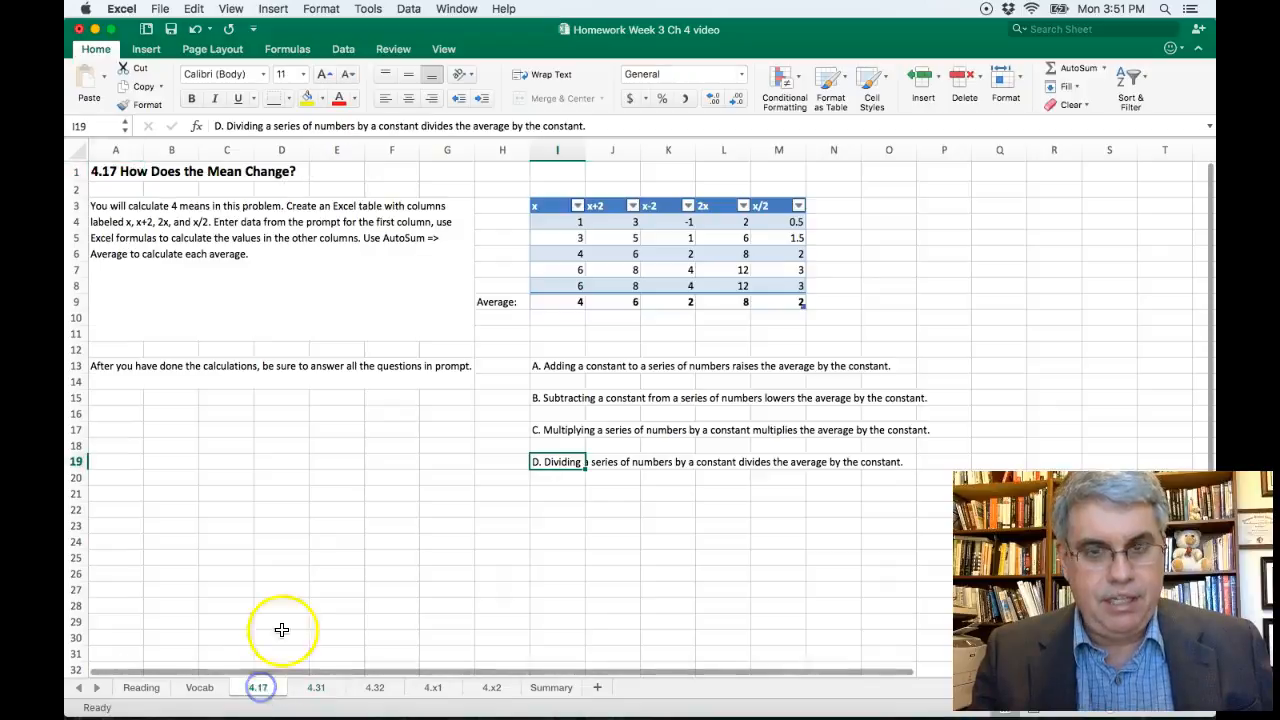
click(493, 189)
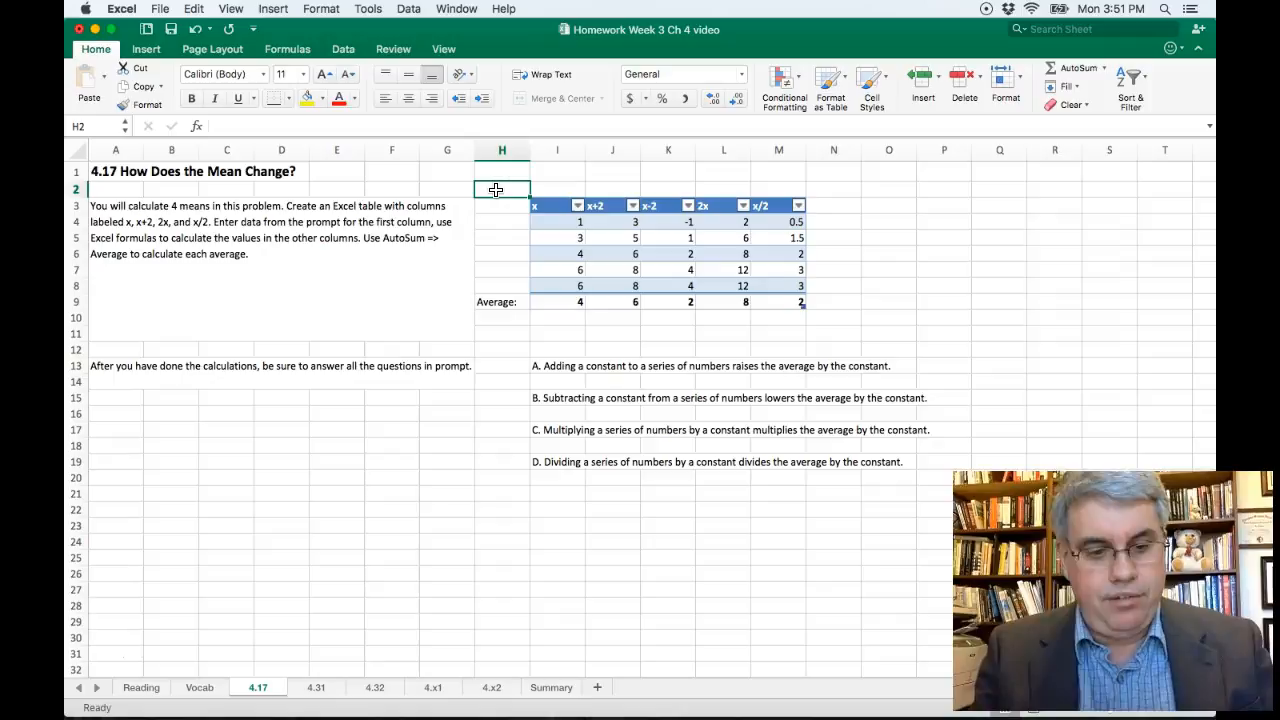
key(shift+Right)
key(shift+Right)
key(shift+Right)
key(shift+Right)
key(shift+Right)
key(shift+Right)
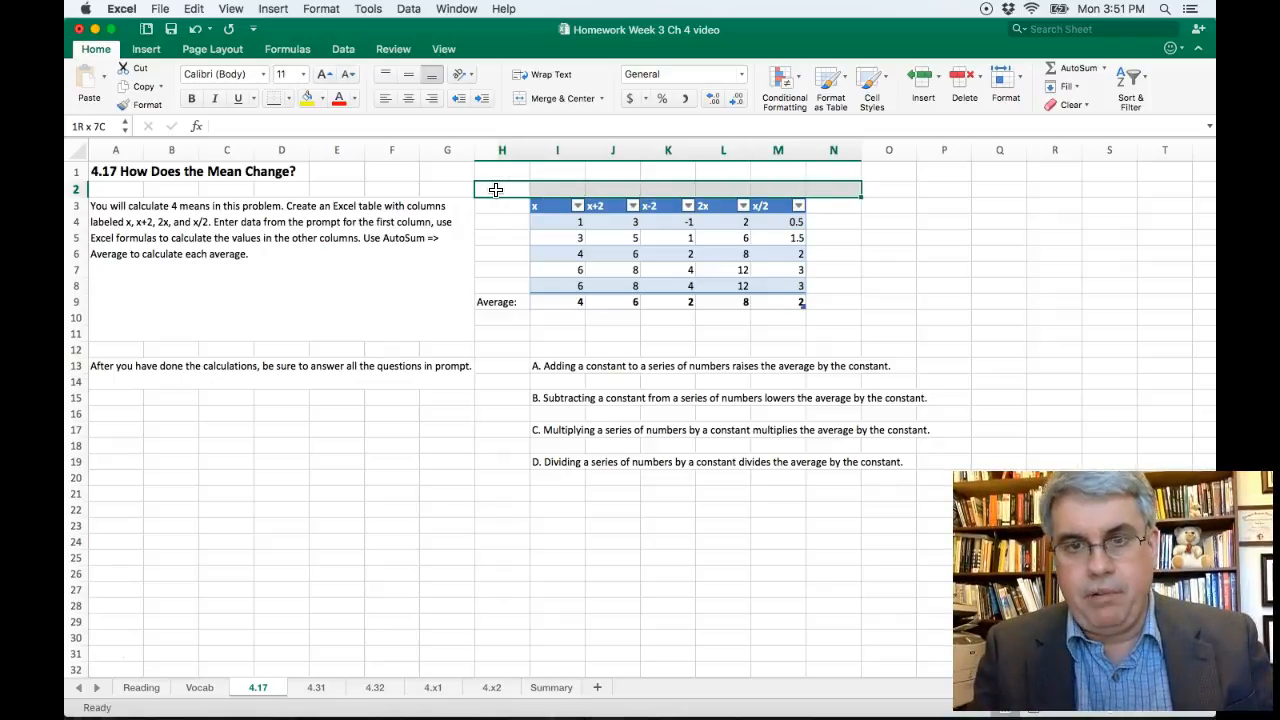
key(shift+Down)
key(shift+Down)
key(shift+Down)
key(shift+Down)
key(shift+Down)
key(shift+Down)
key(shift+Down)
key(shift+Down)
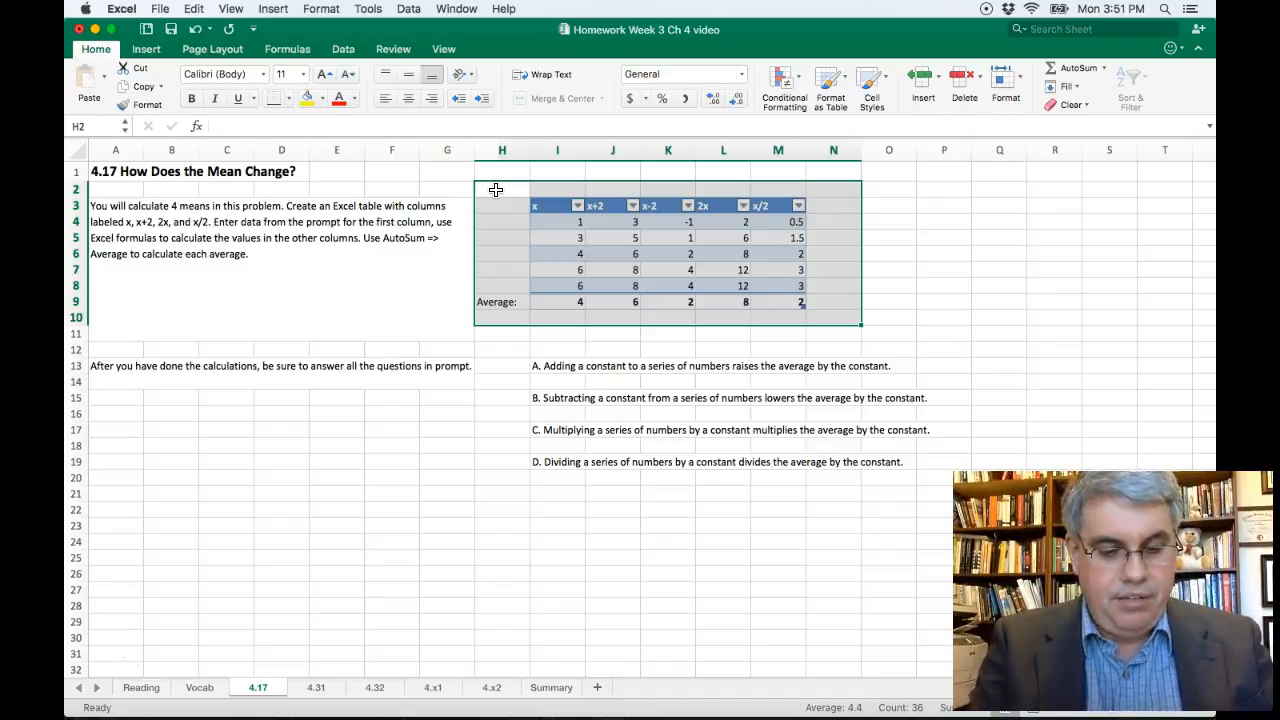
key(super+c)
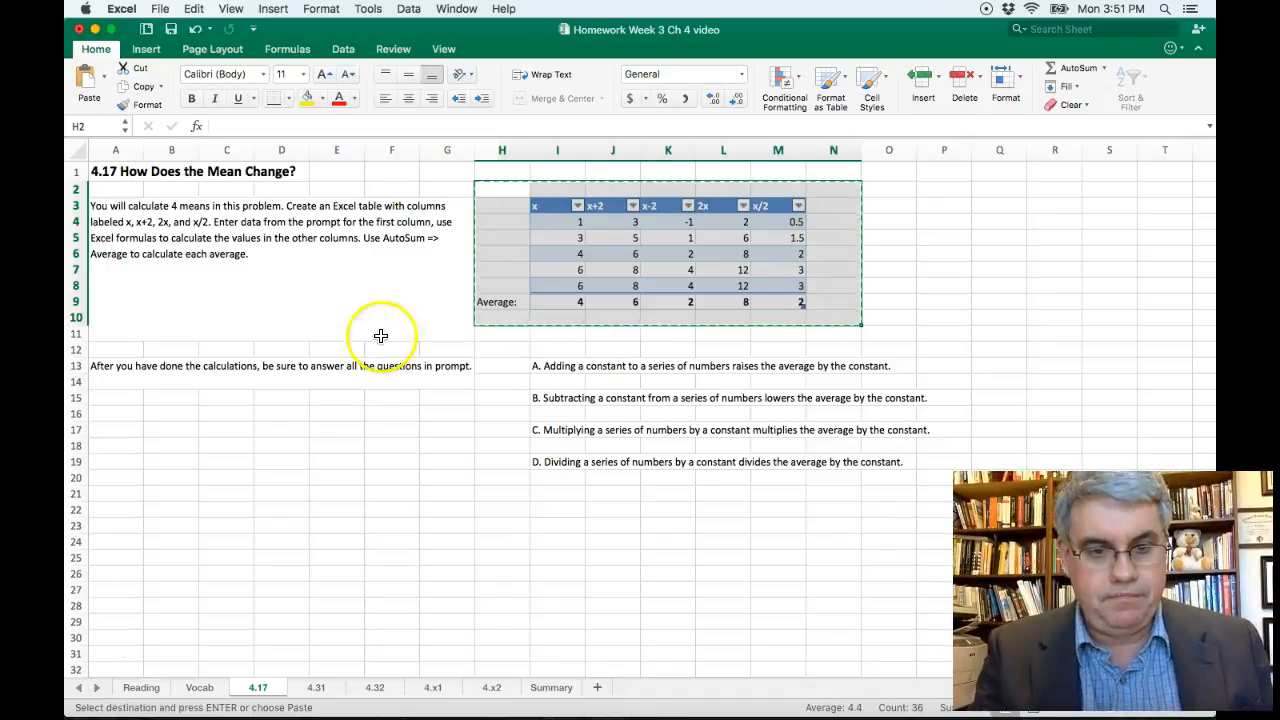
Paste the copied table into the 4.31 sheet starting at cell H3.
click(316, 687)
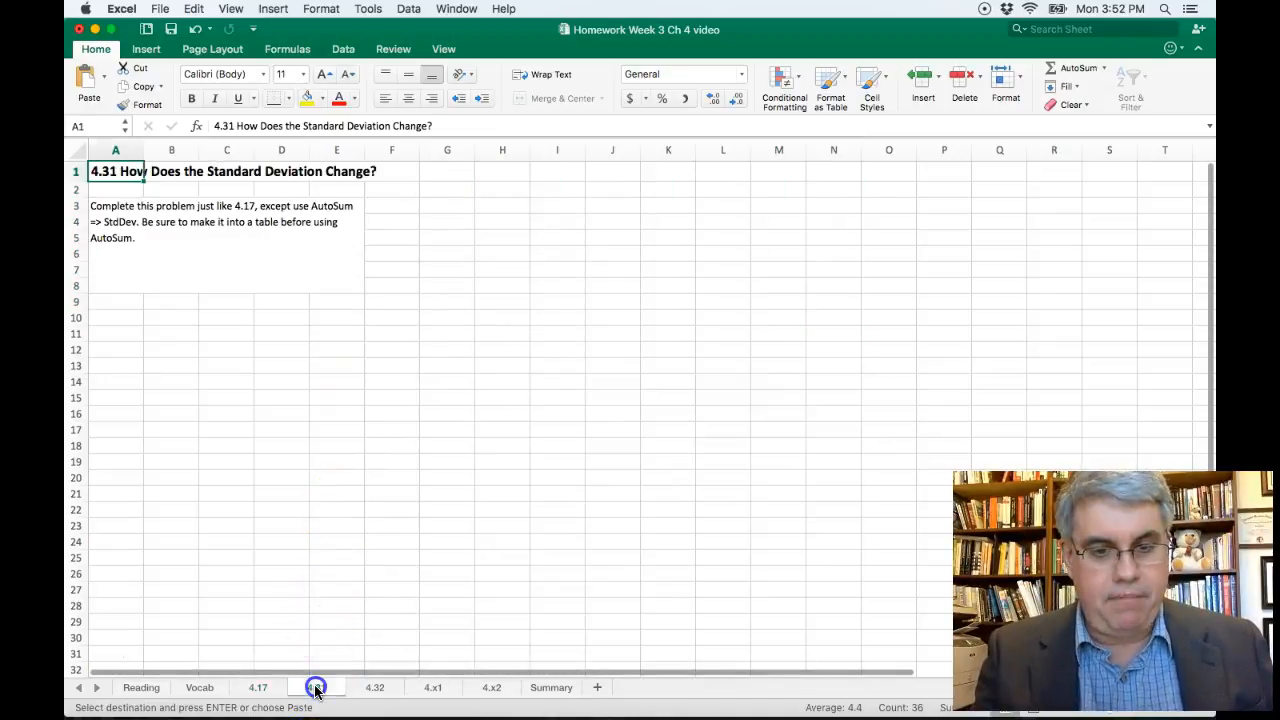
click(491, 203)
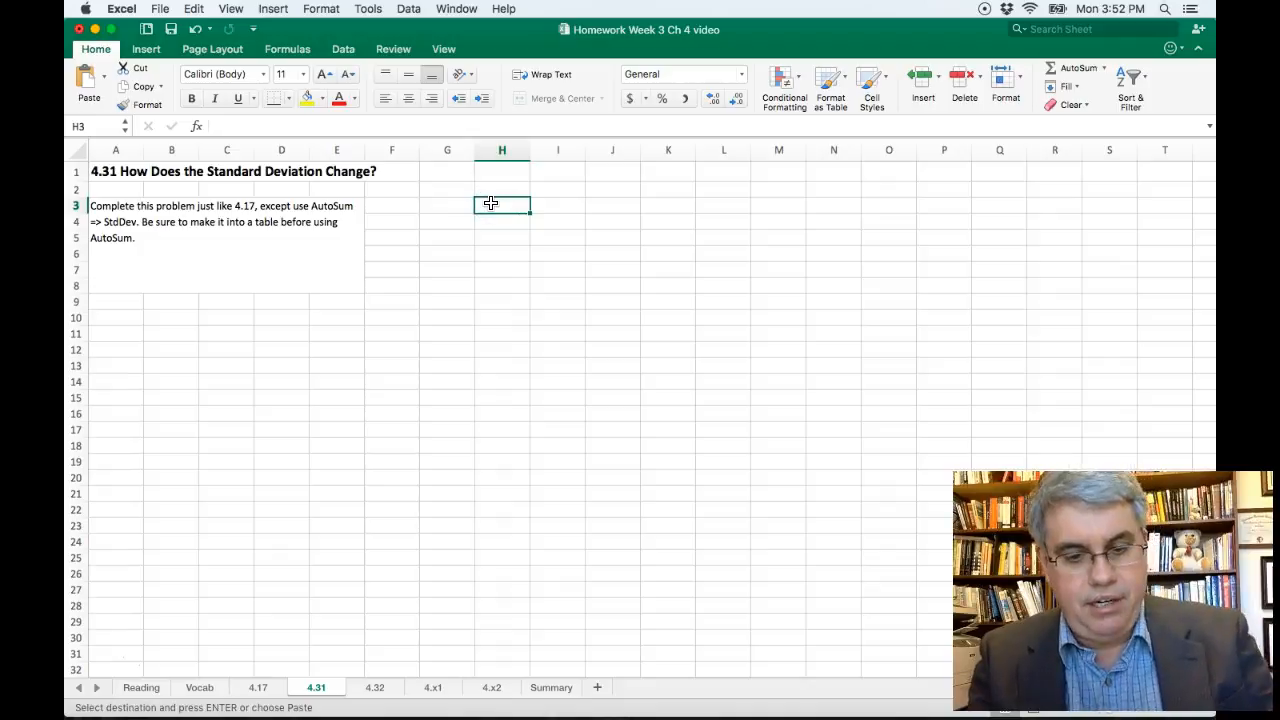
key(super+v)
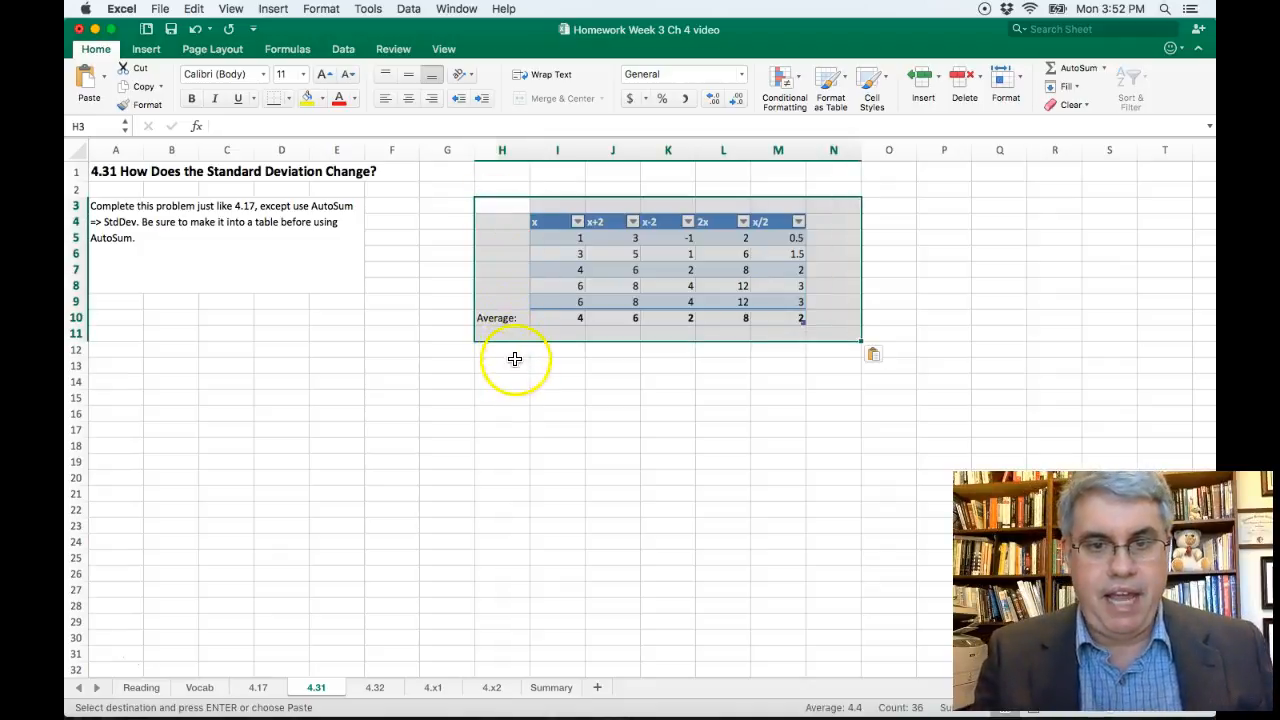
click(514, 360)
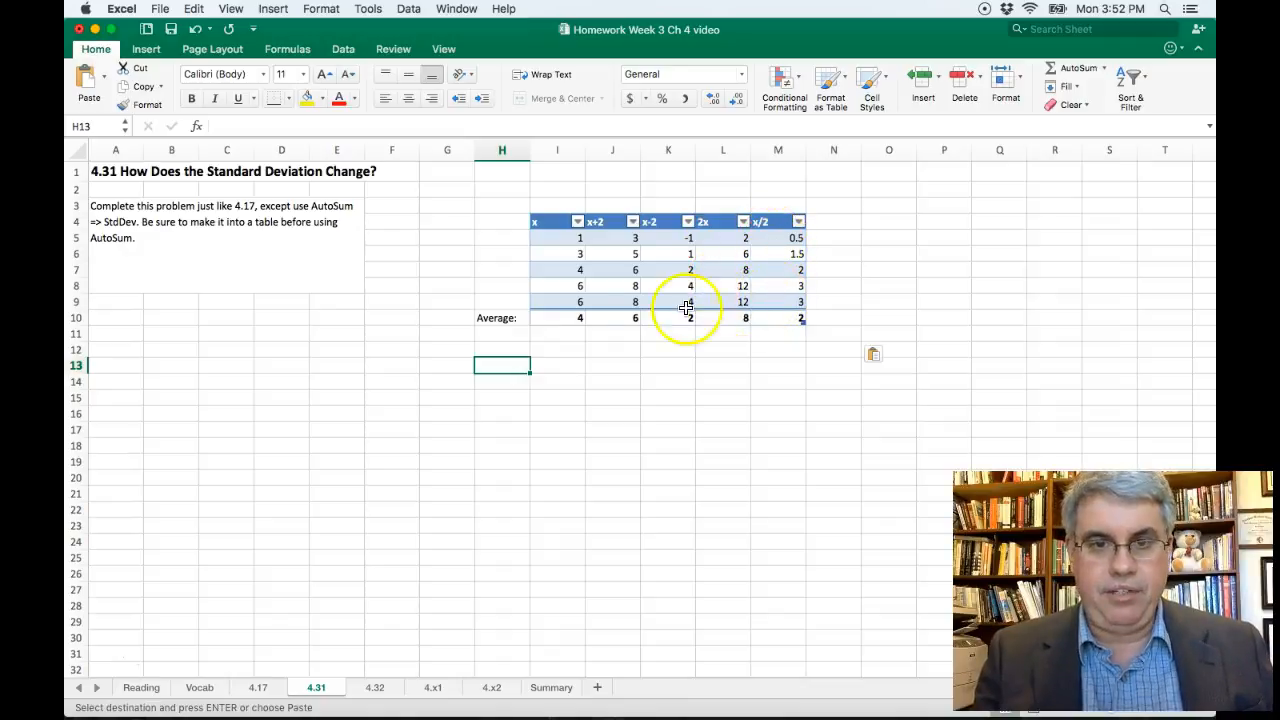
Relabel cell H10 as "Std Dev:" and set the x column's total-row function to StdDev.
click(498, 318)
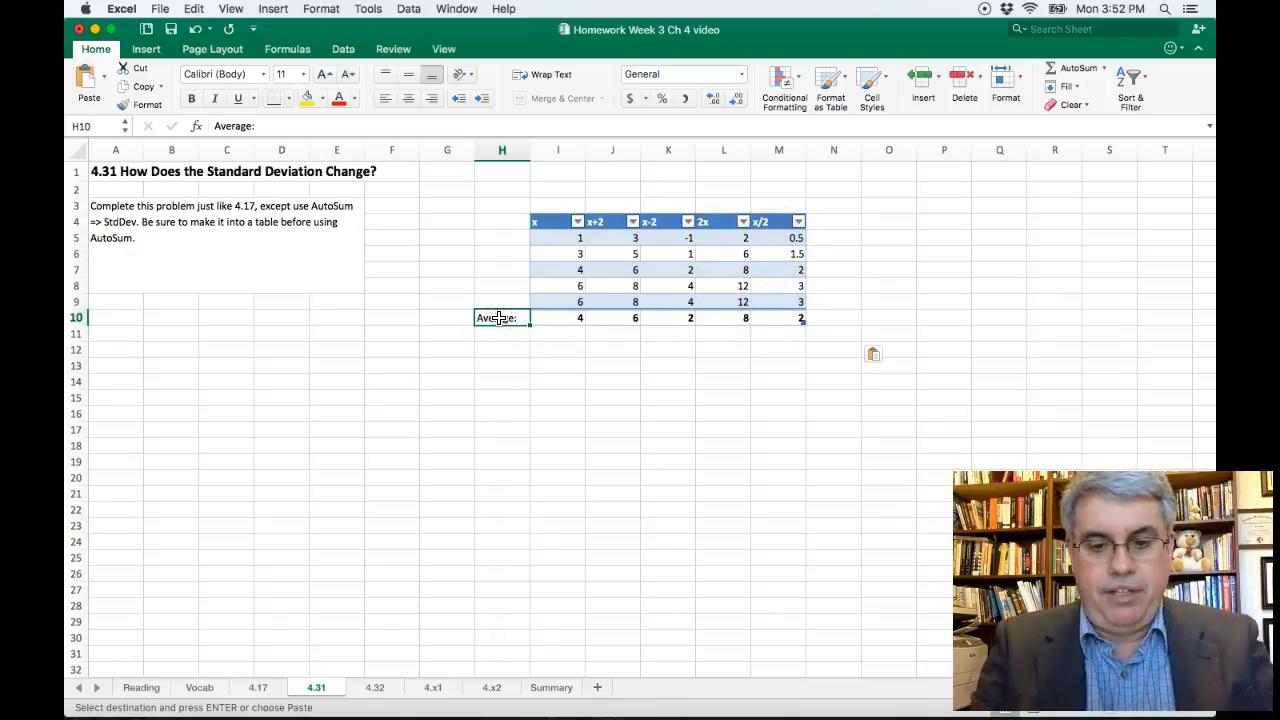
text(Std Dev:)
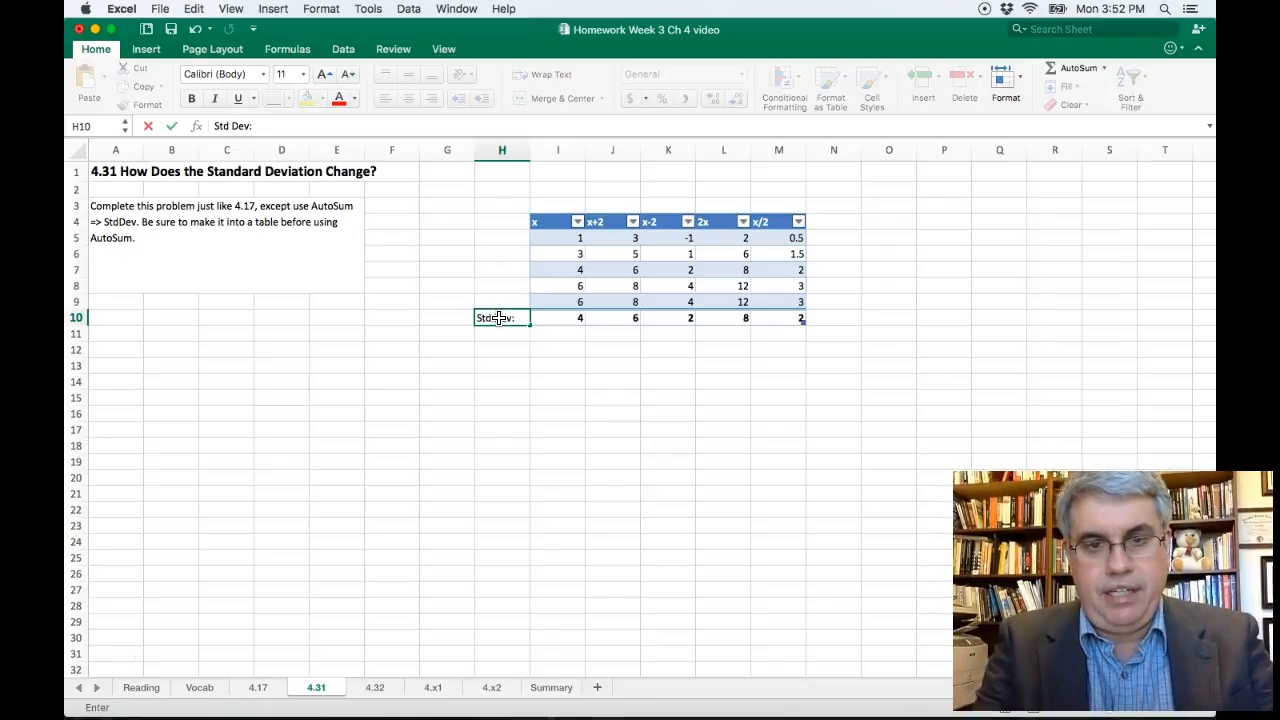
click(545, 319)
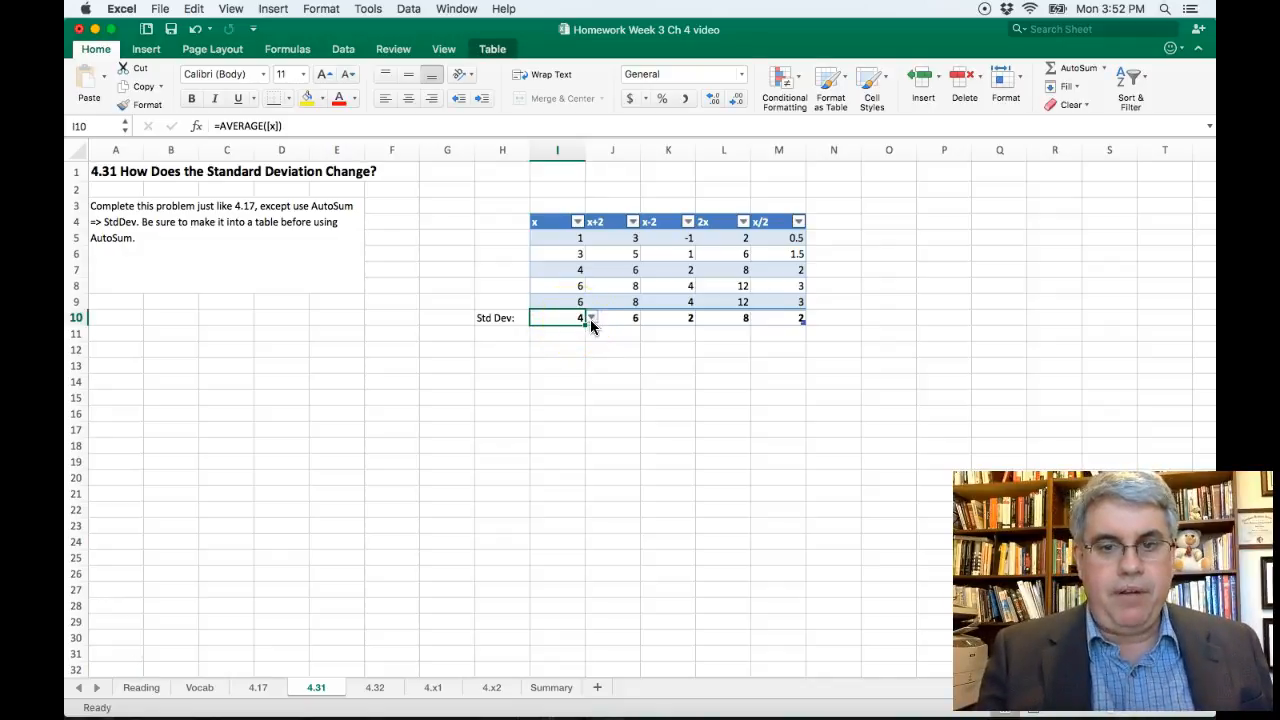
click(592, 318)
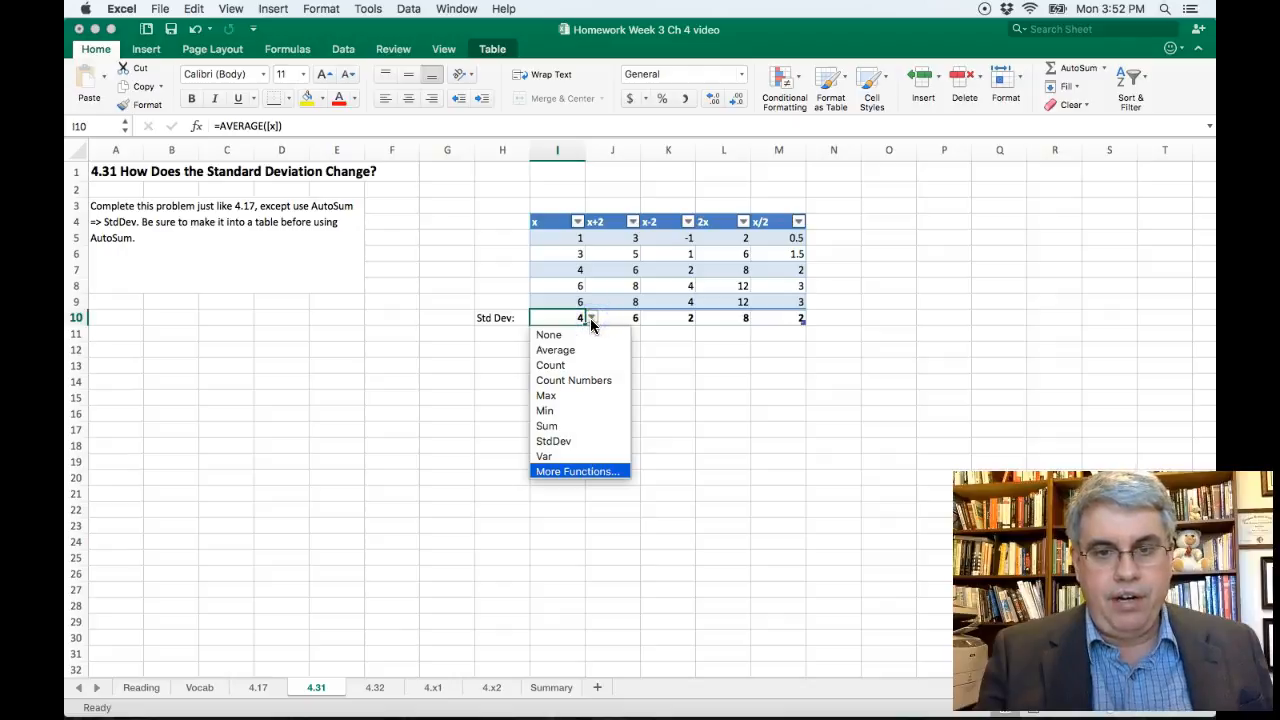
click(556, 446)
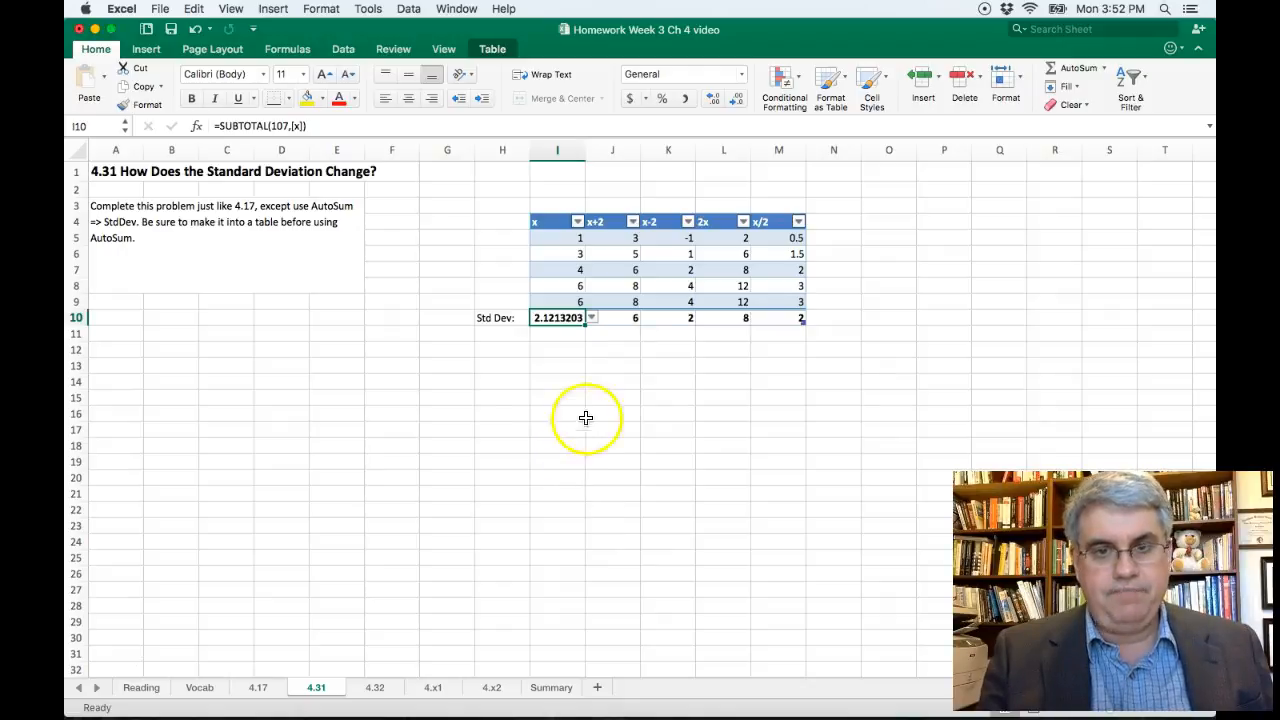
Set the total-row function of the x+2 and x-2 columns to StdDev.
click(608, 319)
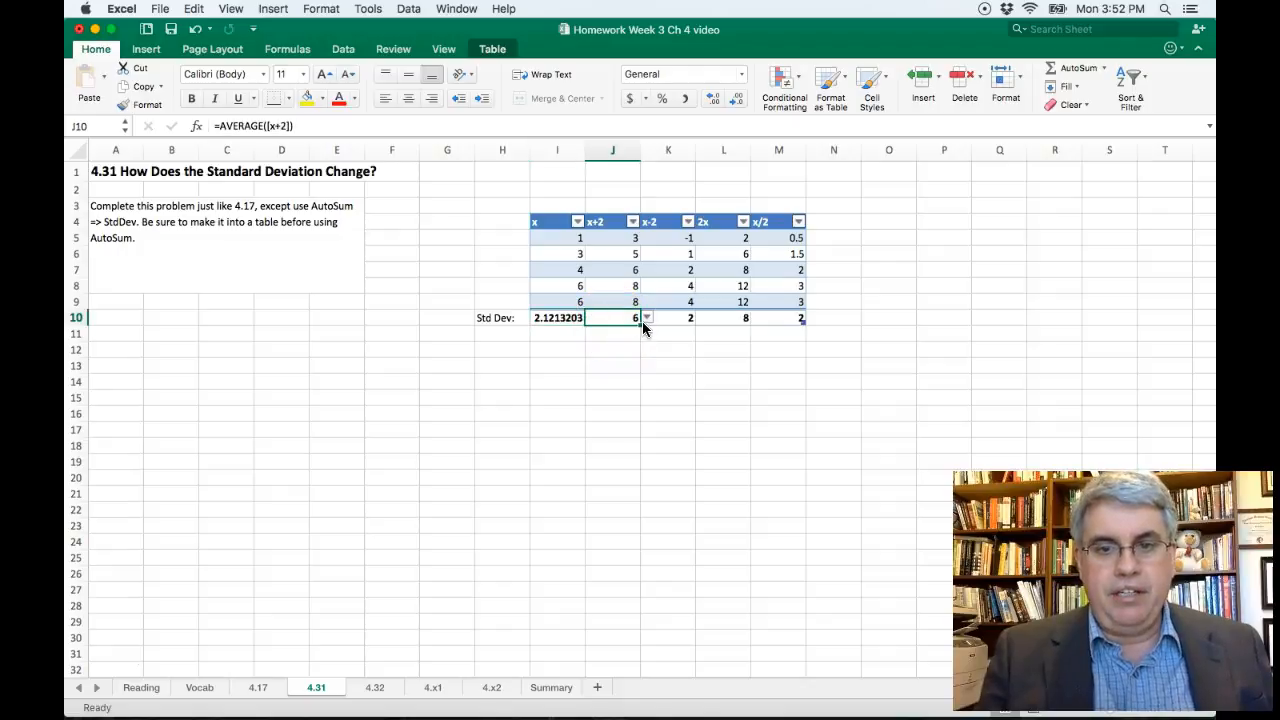
click(647, 318)
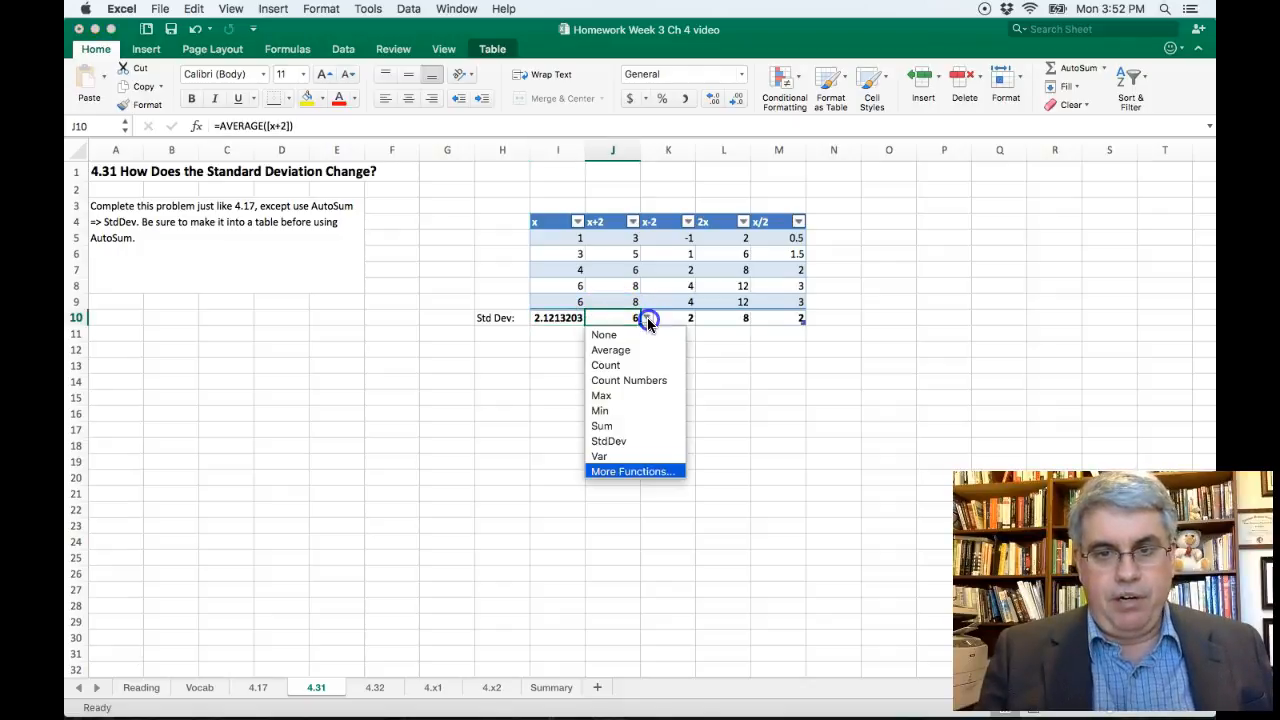
click(629, 441)
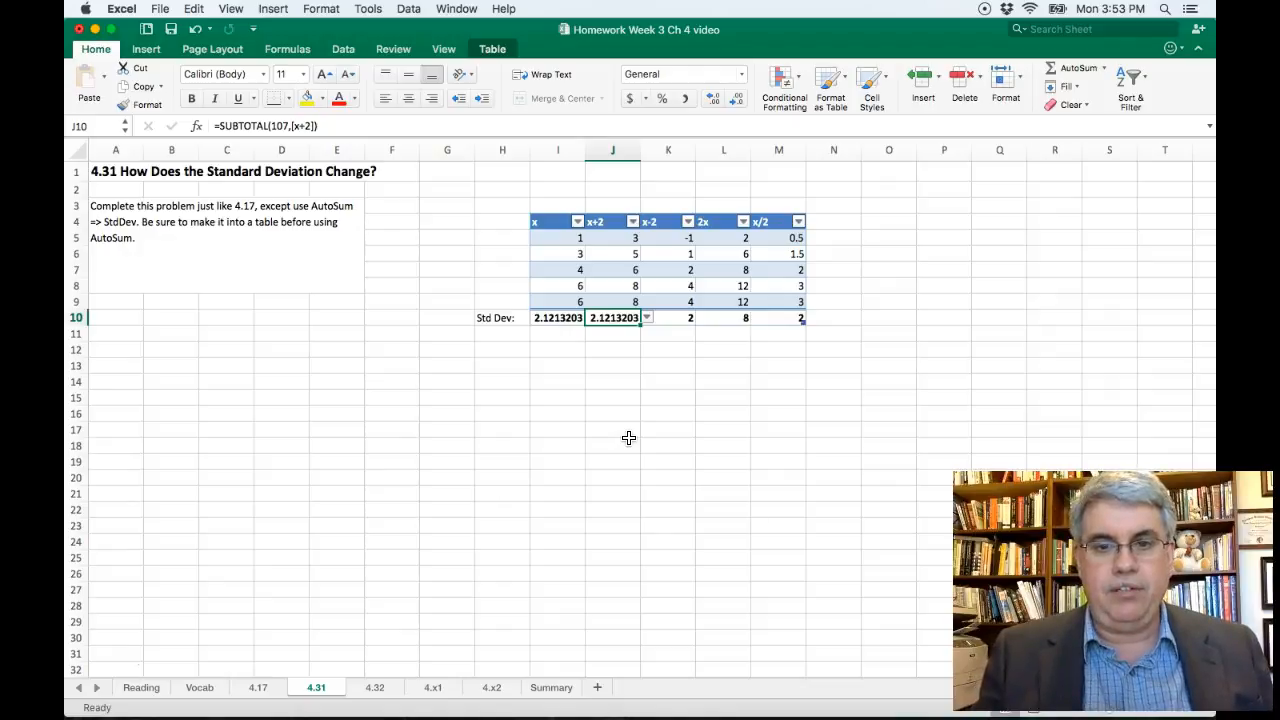
click(672, 318)
click(702, 317)
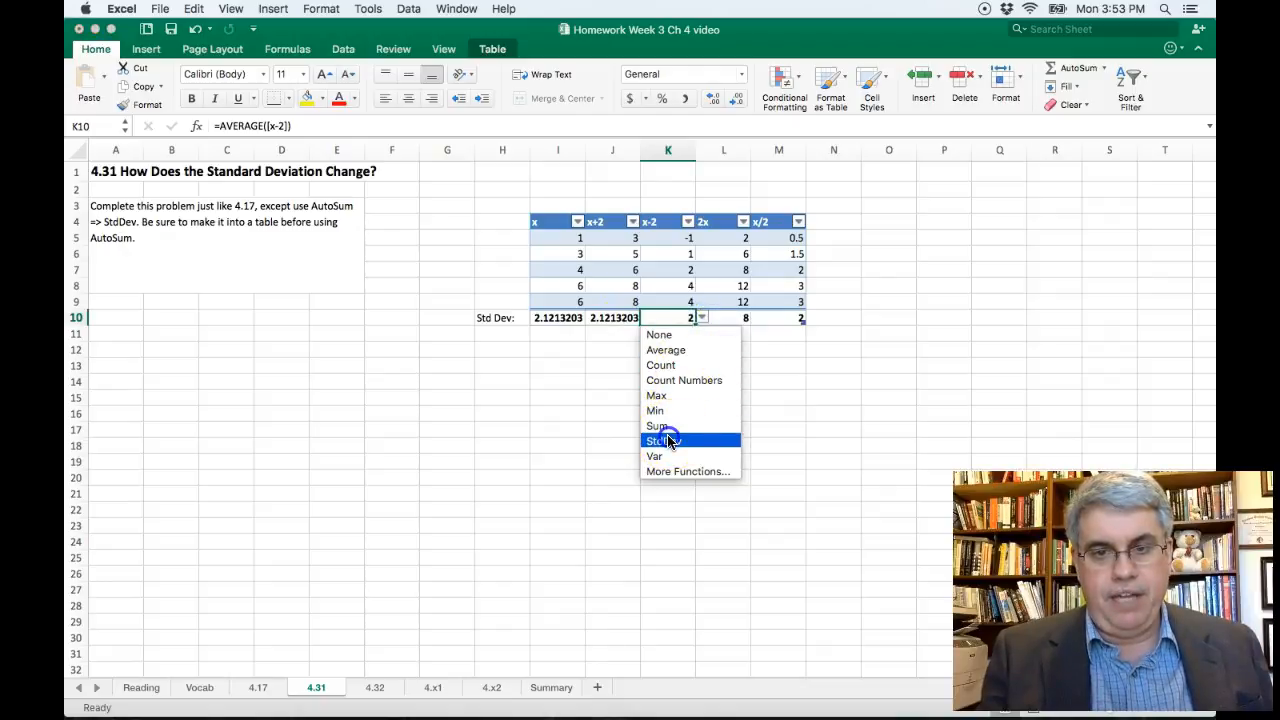
click(665, 440)
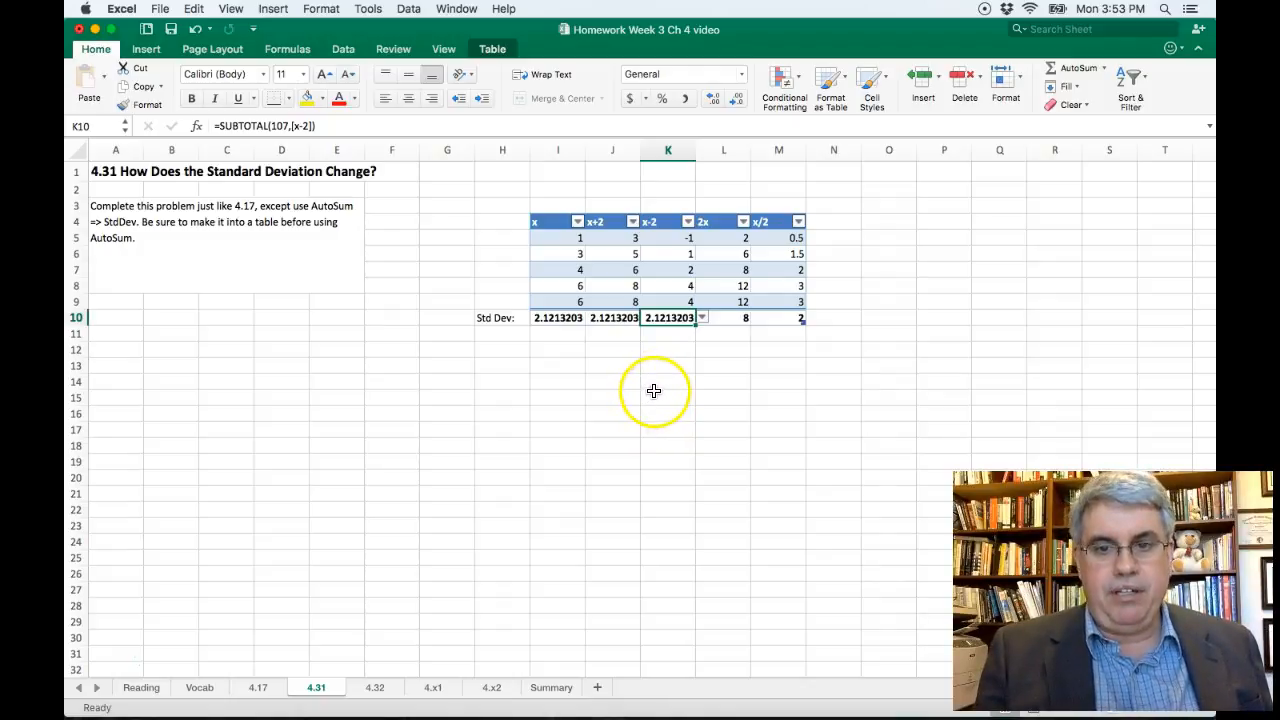
Set the total-row function of the 2x column to StdDev.
click(743, 320)
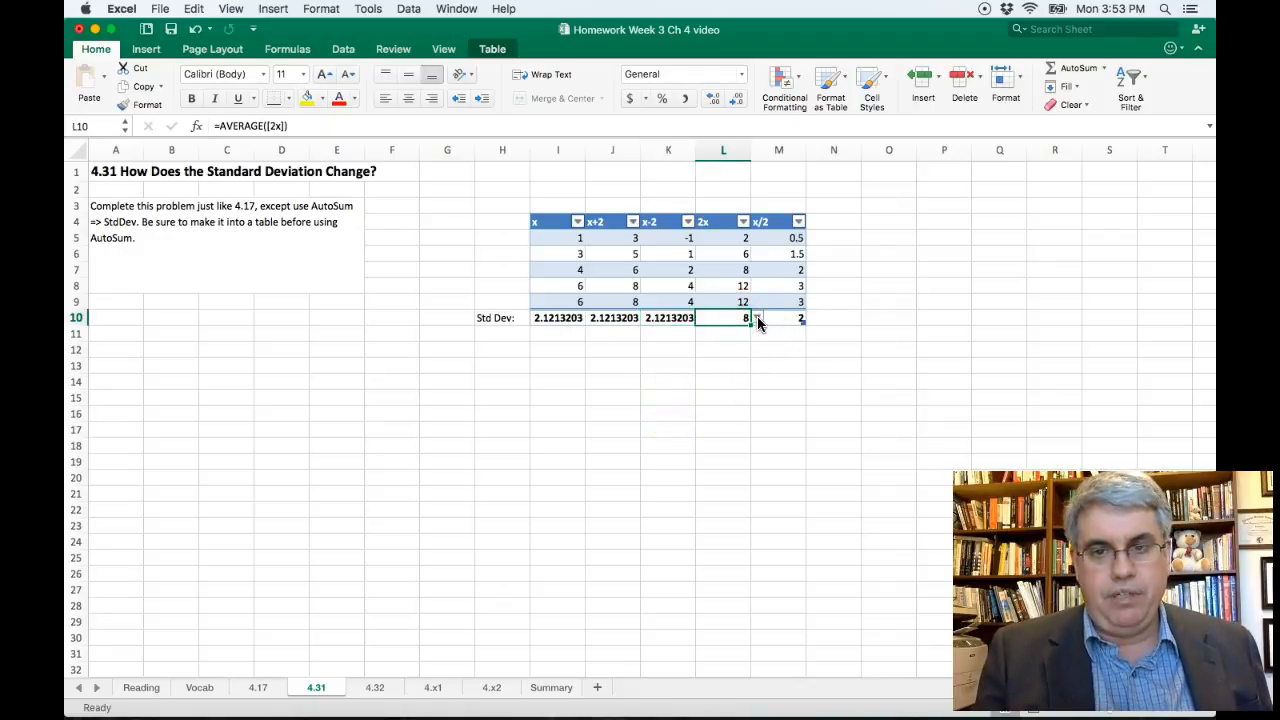
click(757, 318)
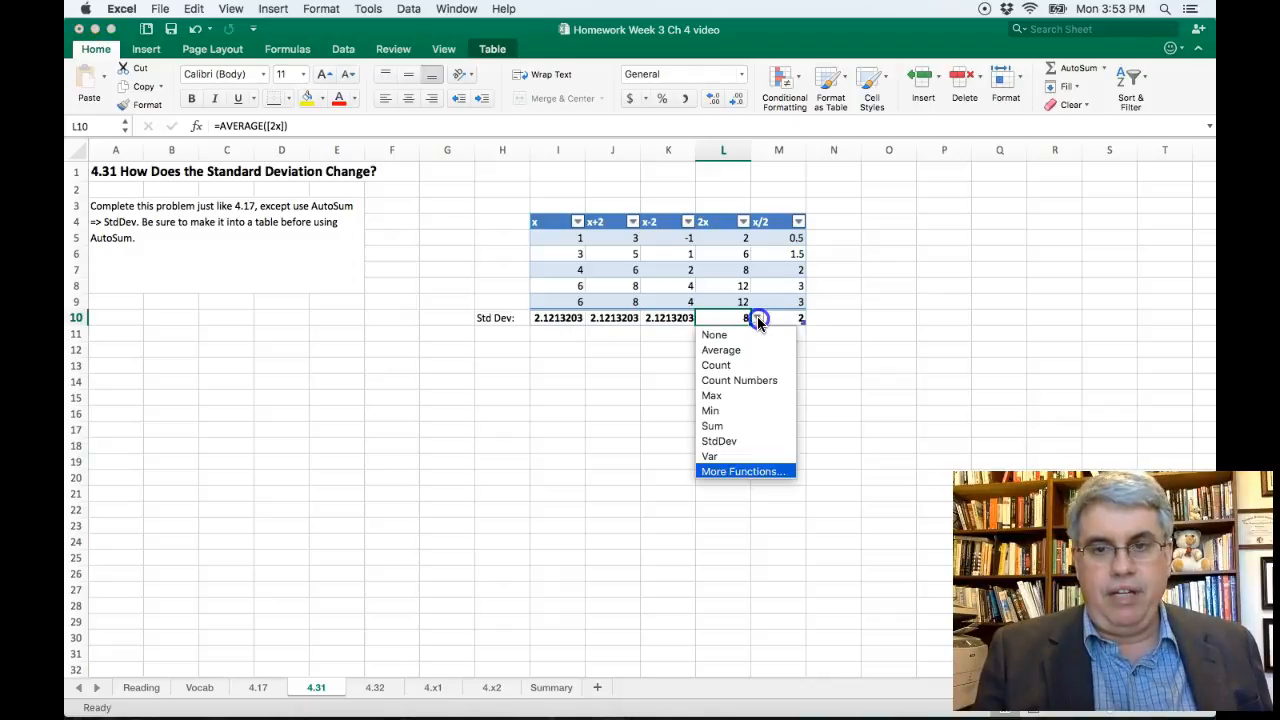
click(726, 440)
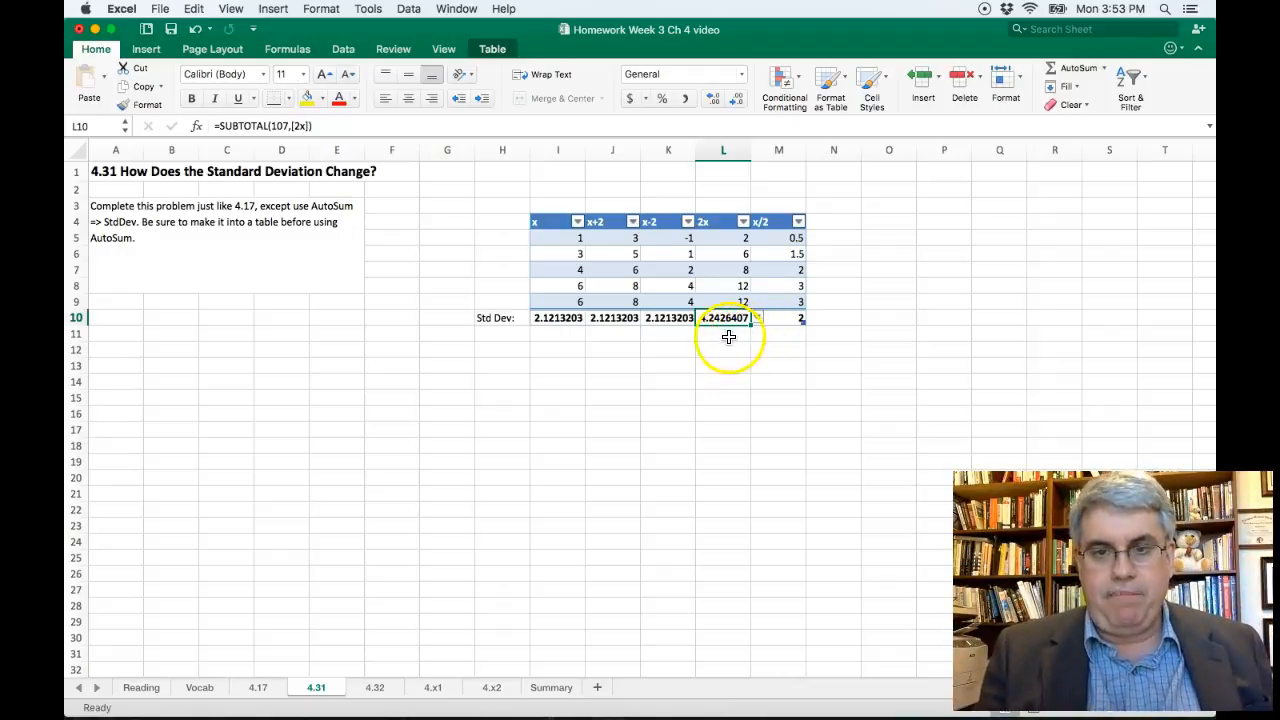
Enter in cell I14 "A. and B. Adding or subtracting a constant to a series of numbers does not change the SD.".
click(558, 380)
text(A. and B.)
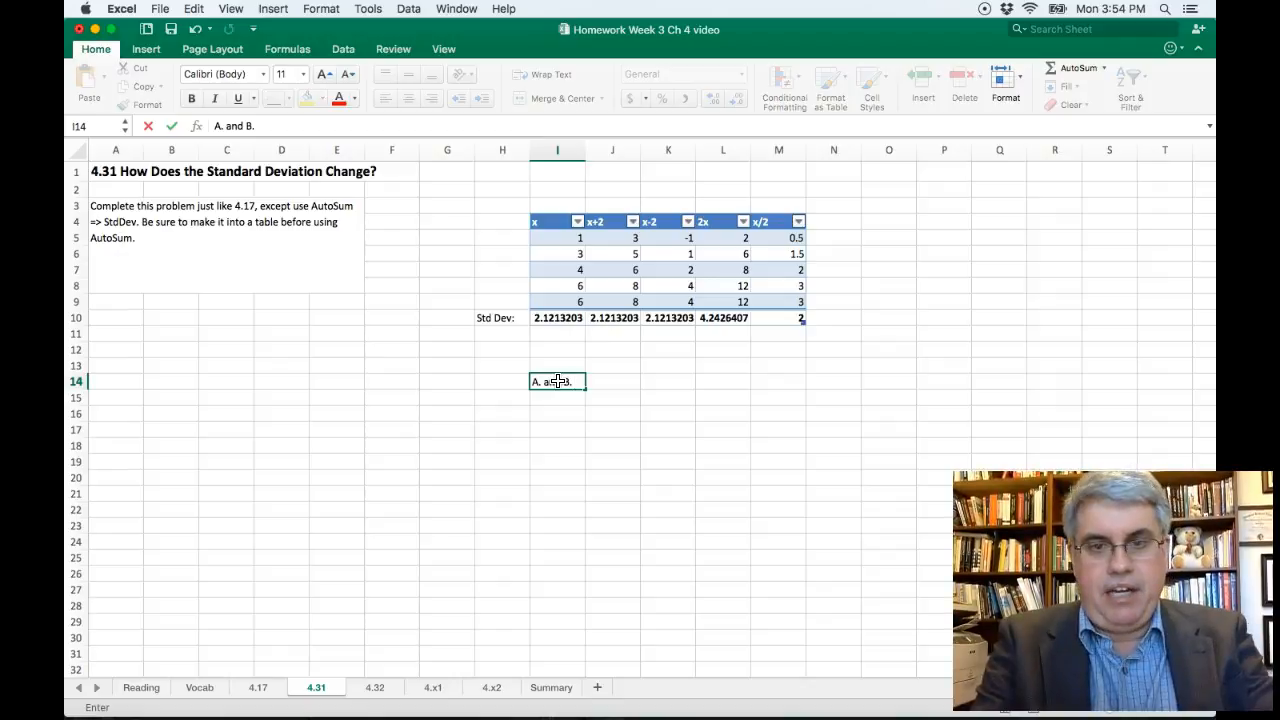
text( Adding or)
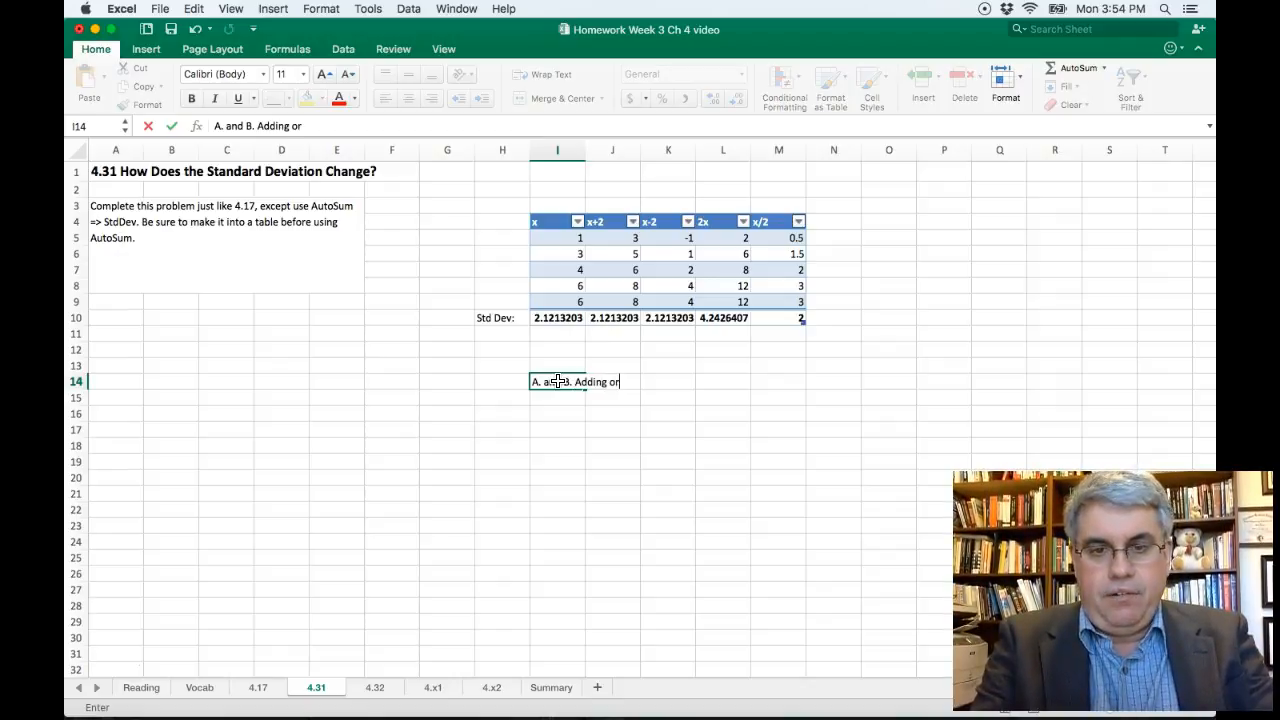
text( subtracting a number)
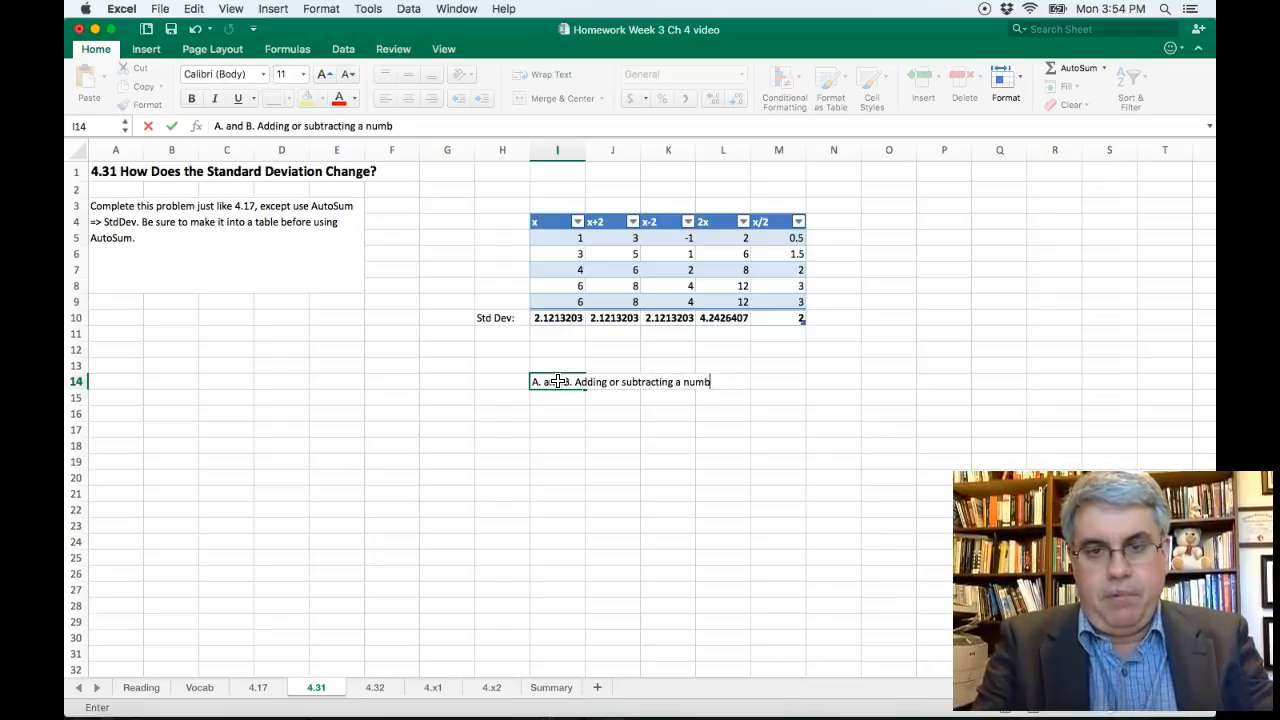
key(BackSpace)
key(BackSpace)
text(constant )
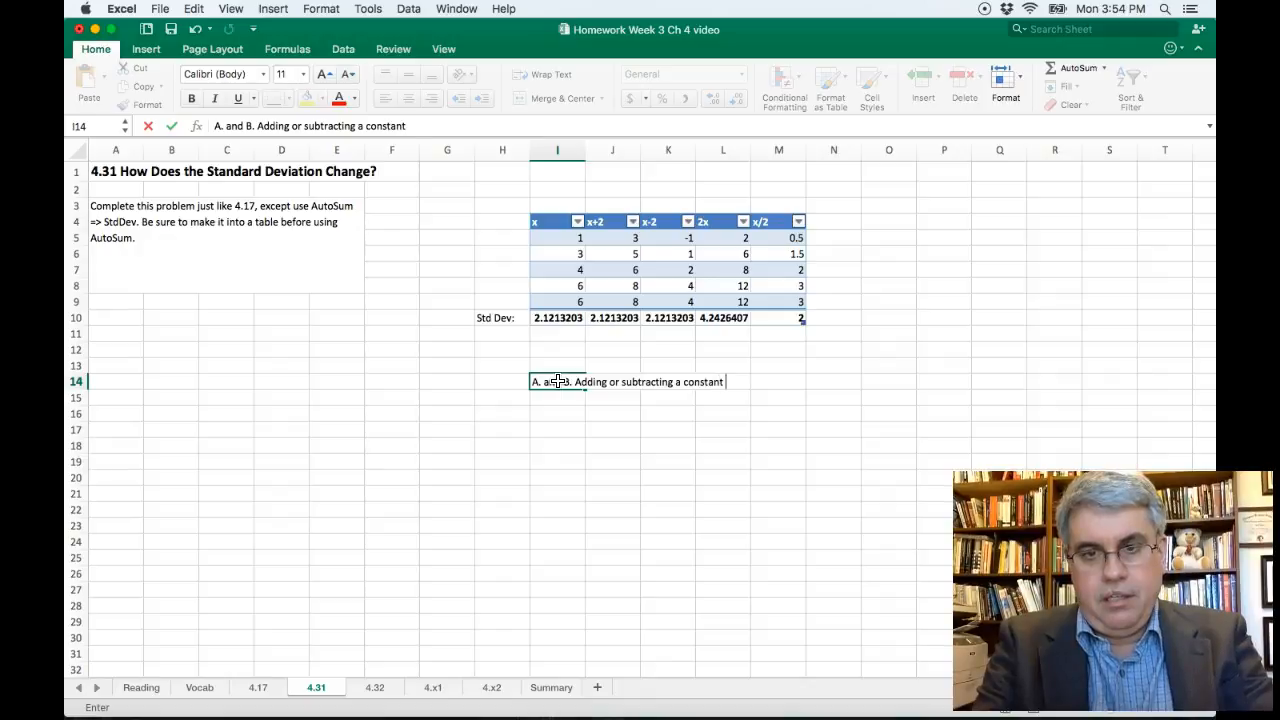
text(to a series of numbers does not change the S)
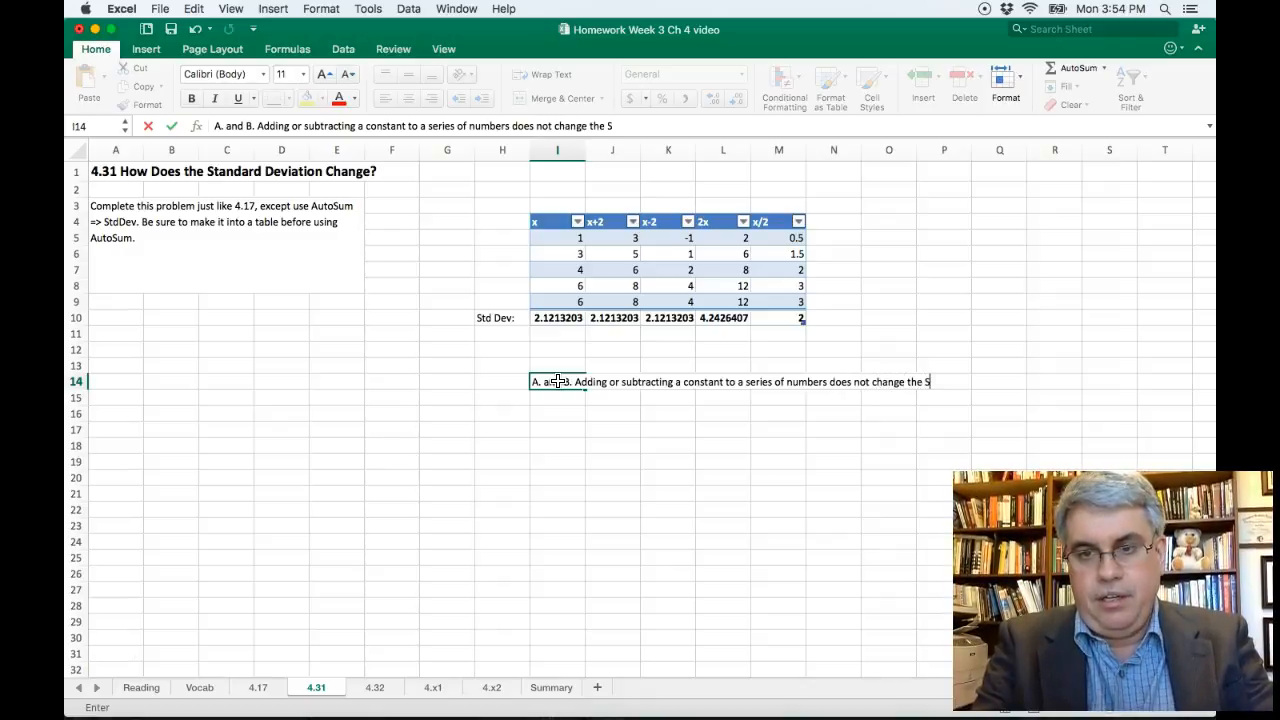
text(tand)
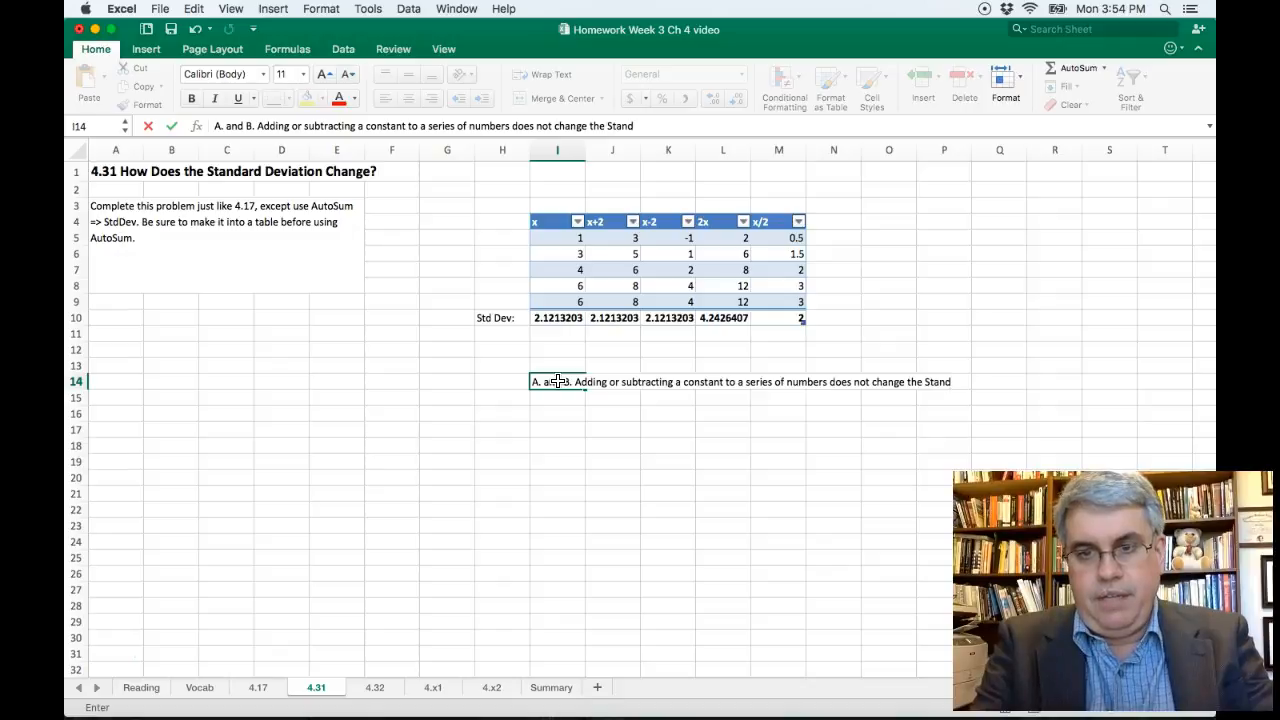
key(BackSpace)
key(BackSpace)
key(BackSpace)
key(BackSpace)
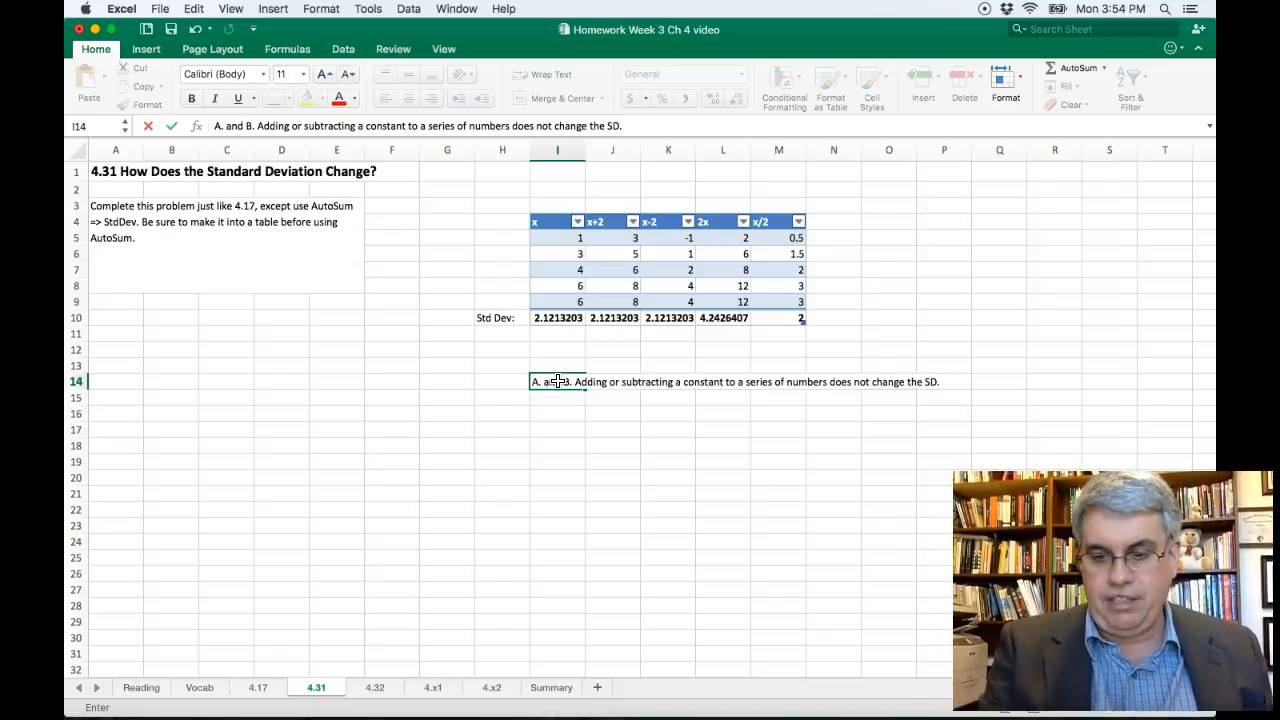
text(D.)
key(Return)
key(Return)
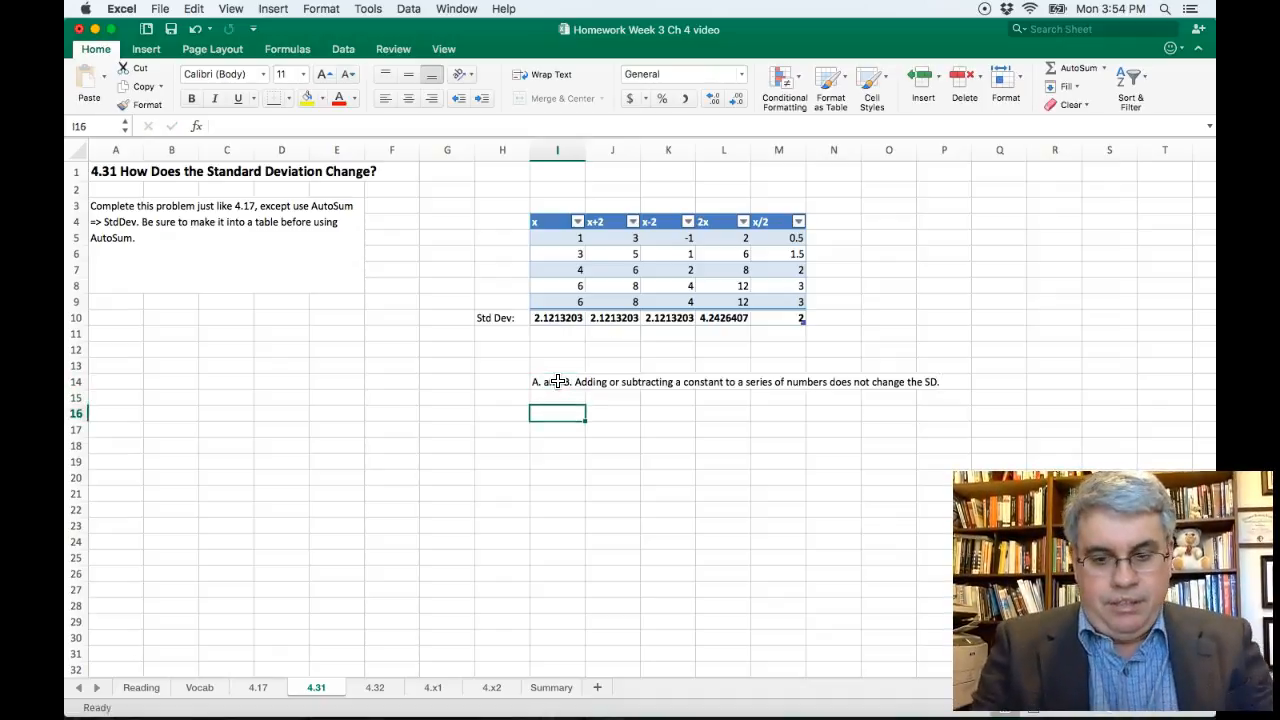
Enter in cell I16 "C. Mulitplying a series of numbers by a constant multiplies the standard deviation by the same constant.".
text(C)
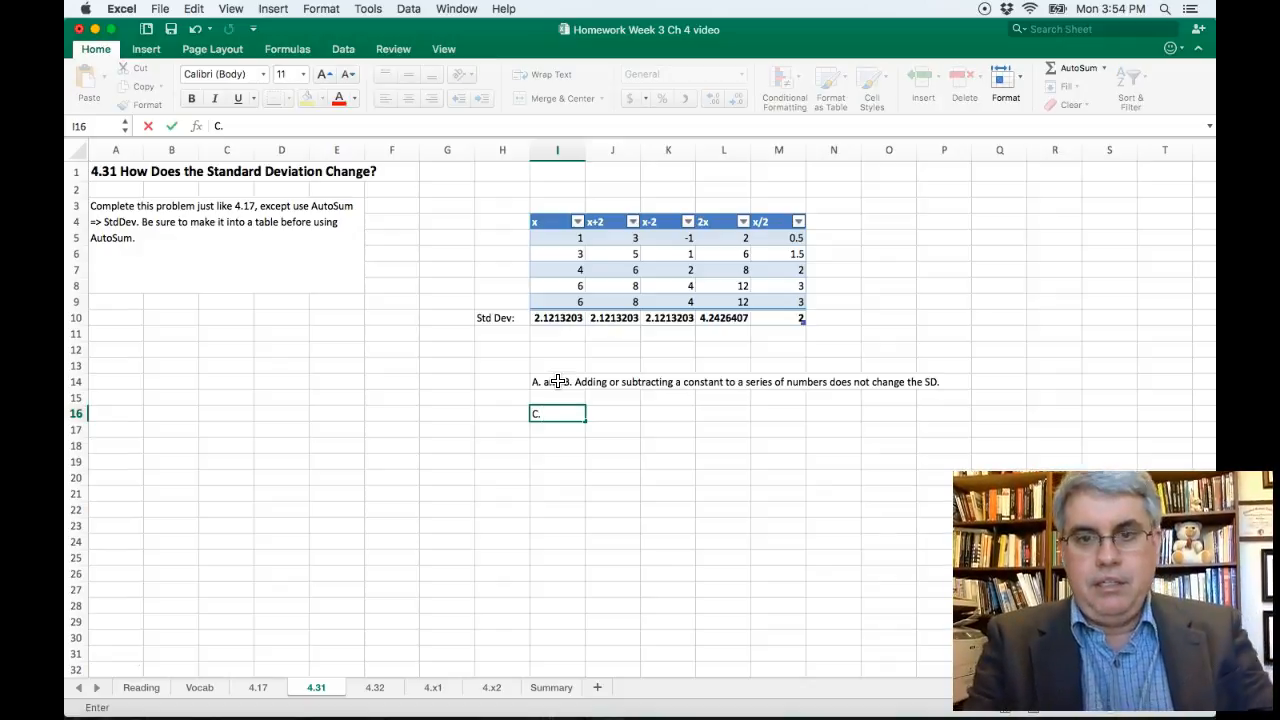
text(. Mulitplying a series of number)
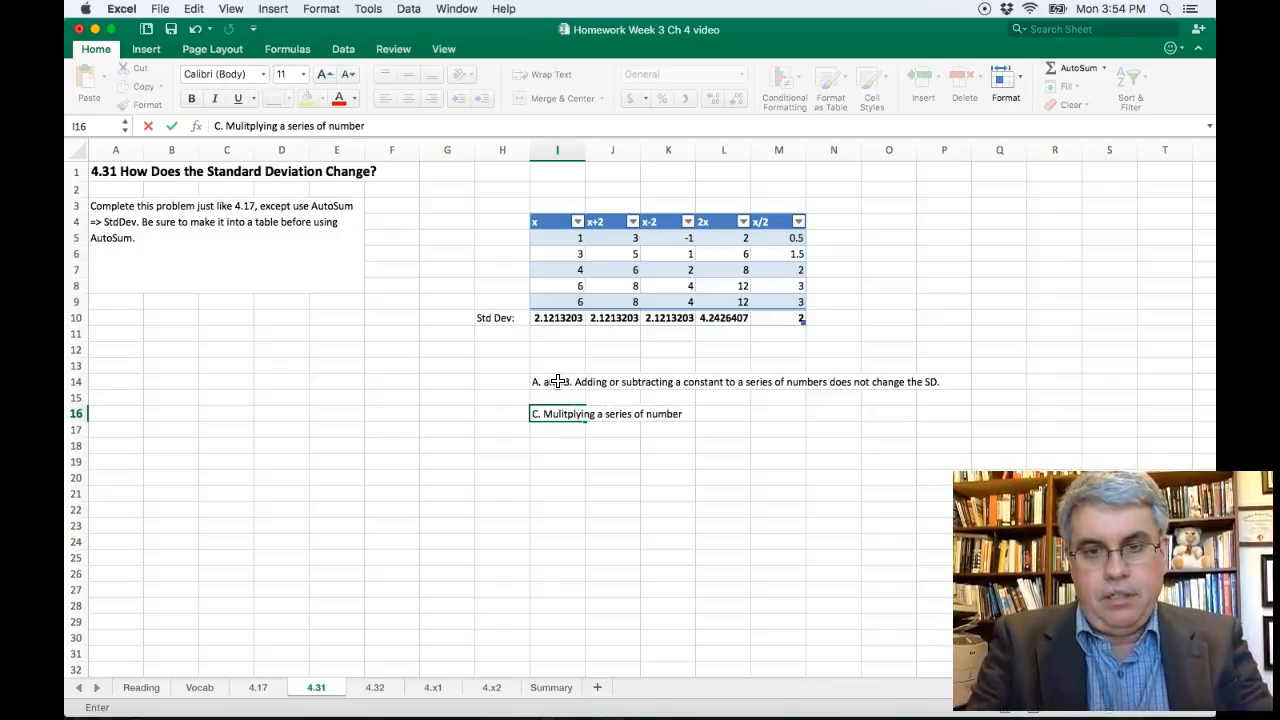
text(s by a constant multiplies t)
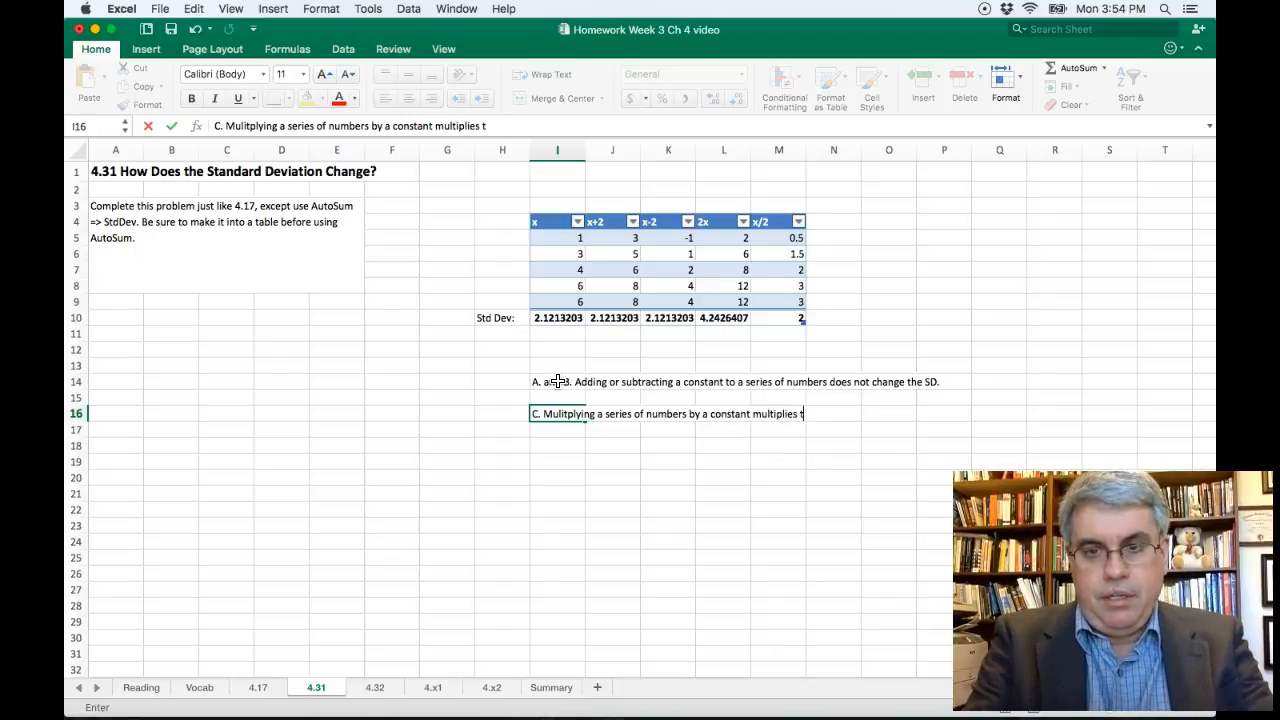
text(he standar)
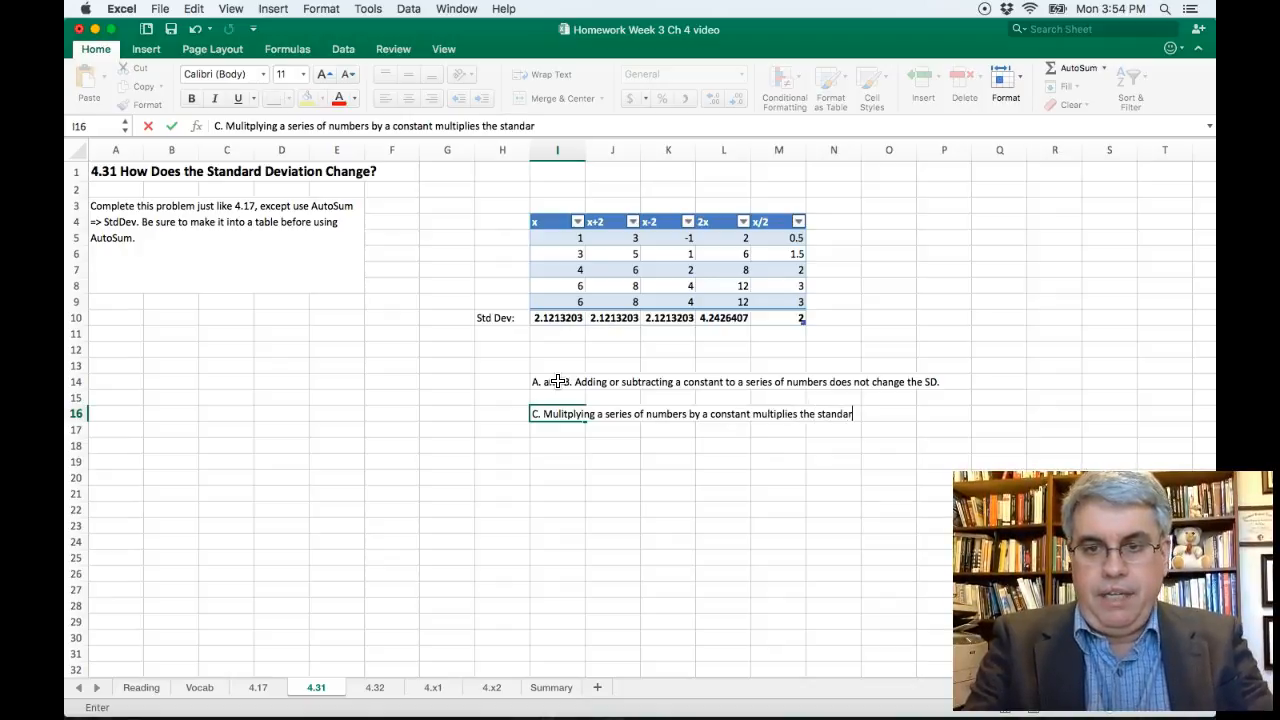
text(d deviation by the same constant.)
key(Return)
key(Return)
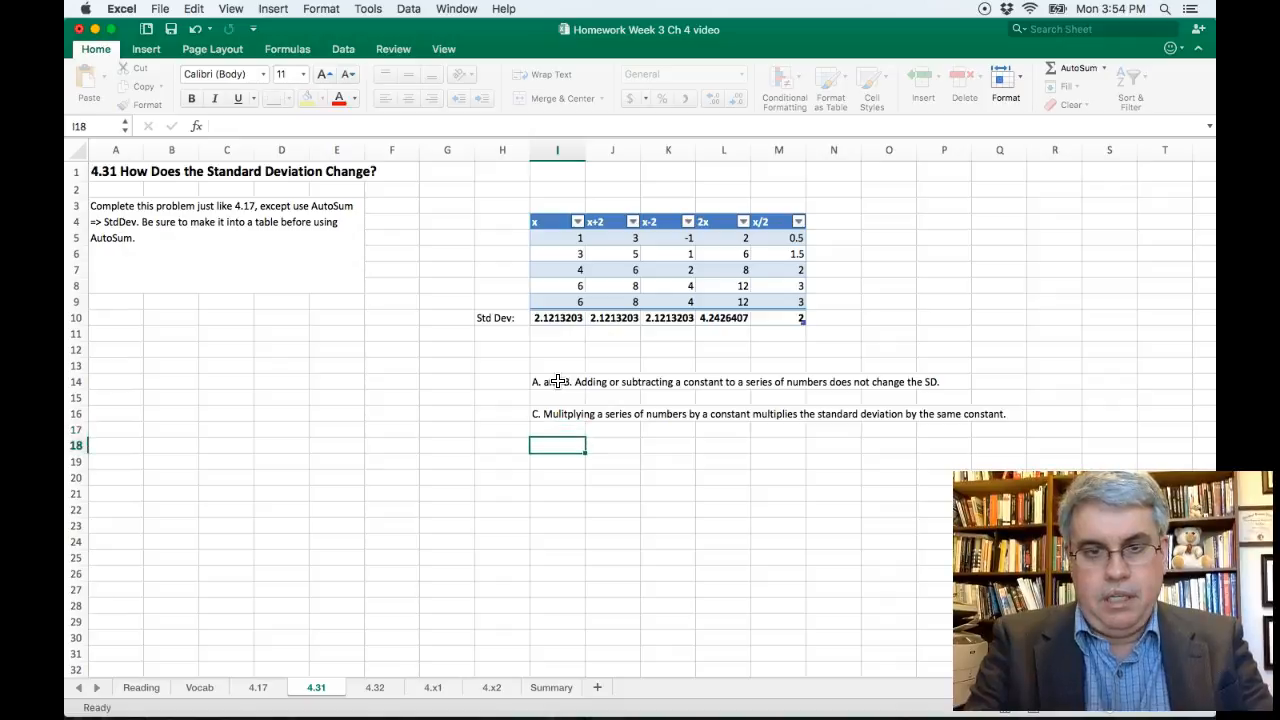
Start the next answer in cell I18 with the letter "D".
text(C)
key(BackSpace)
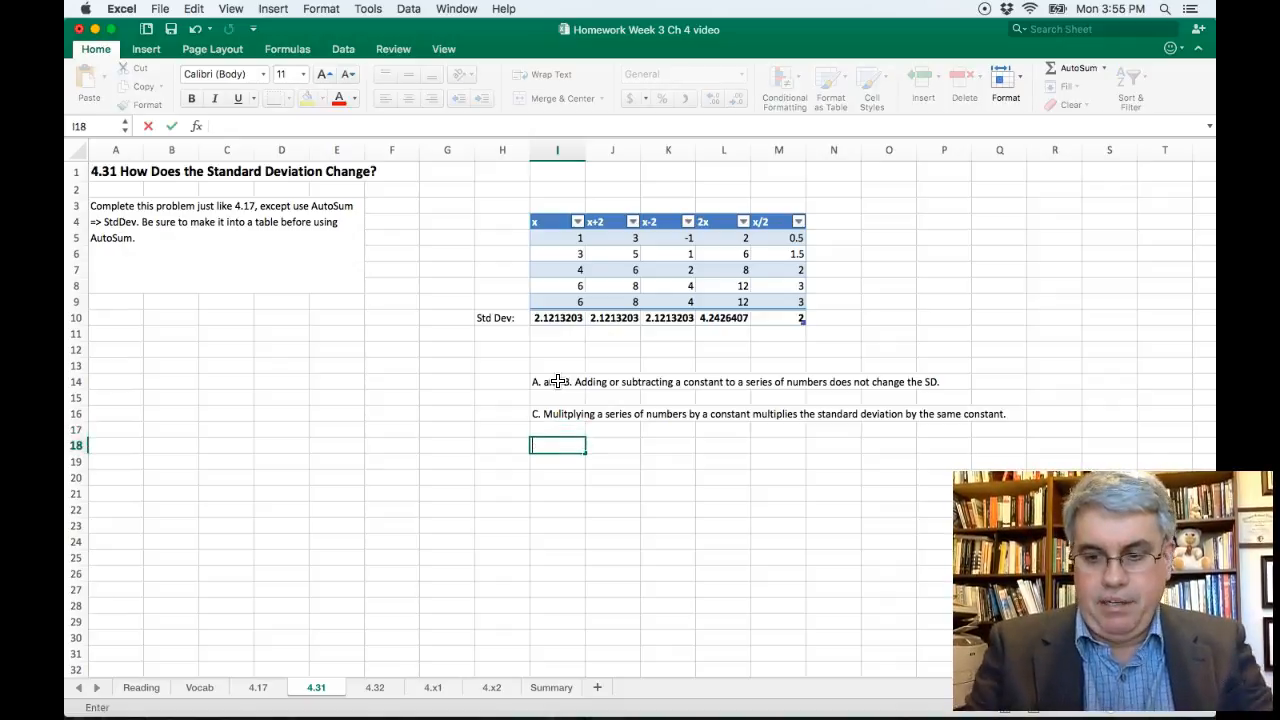
text(D)
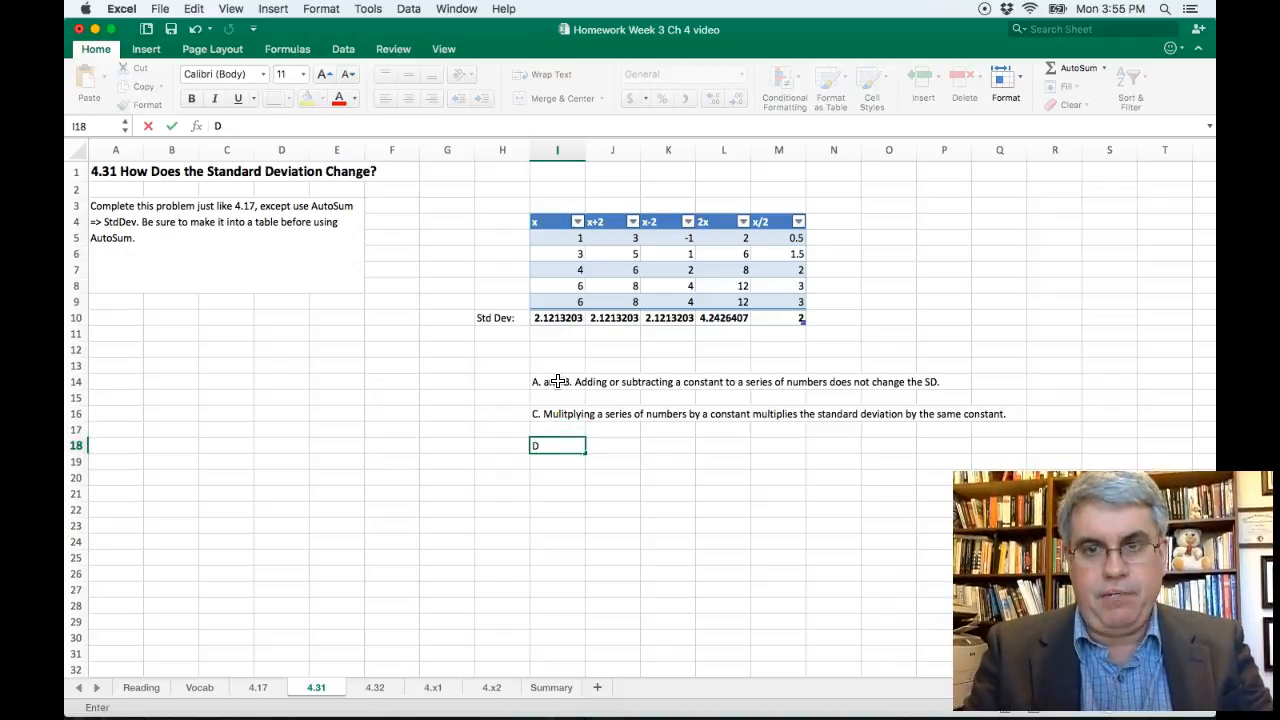
Set the total-row function of the x/2 column to StdDev.
click(784, 321)
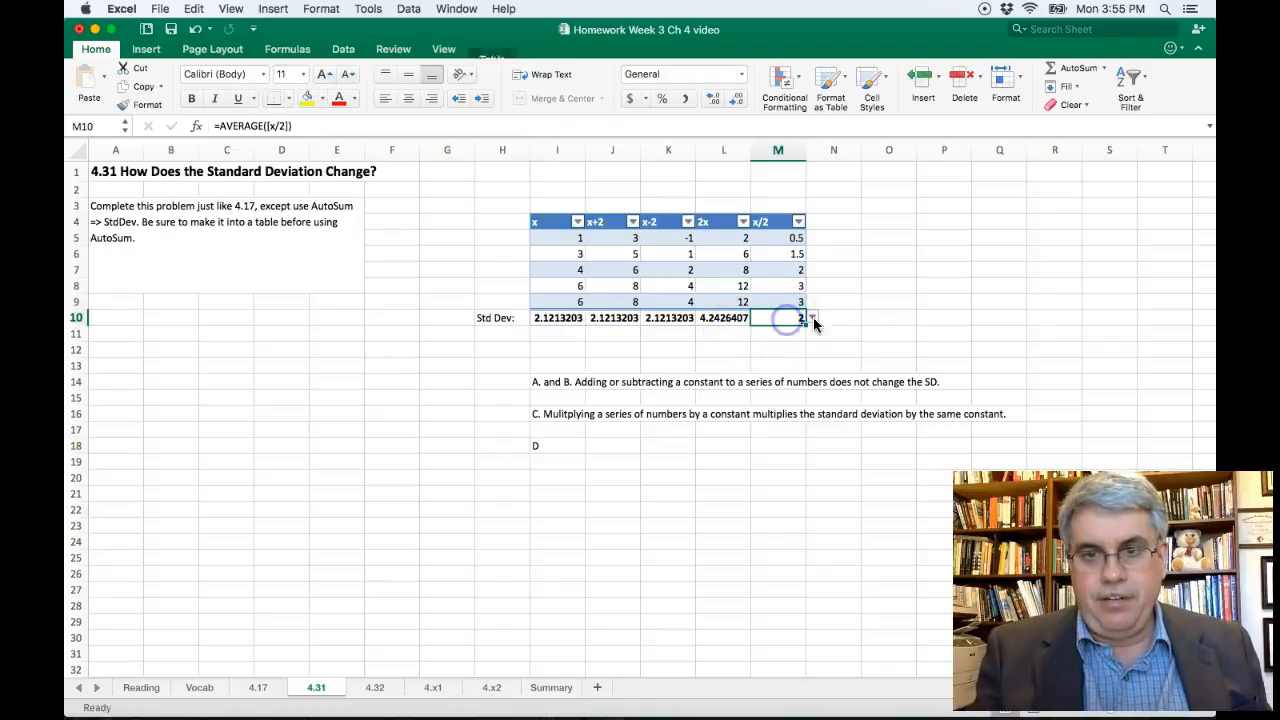
click(812, 318)
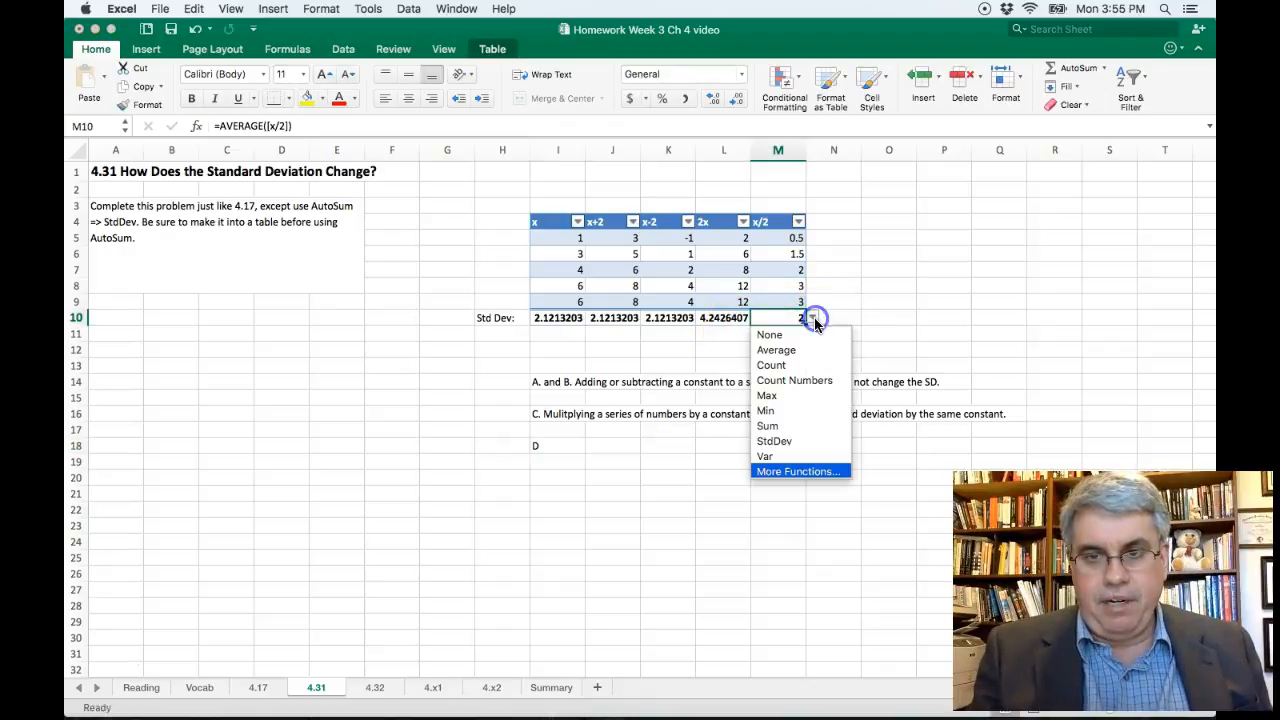
click(787, 443)
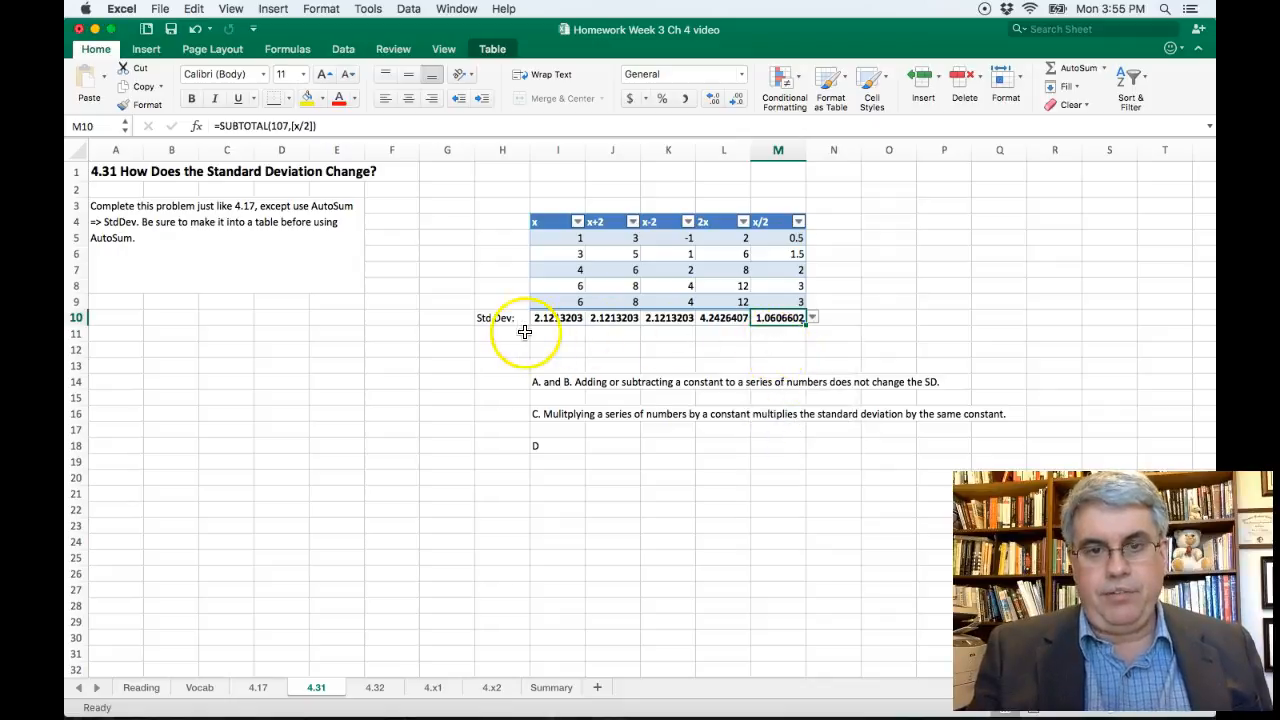
Complete the text in cell I18 as "D. Dividing a series of numbers by a constant divides the standard deviation by the same constant.".
click(545, 446)
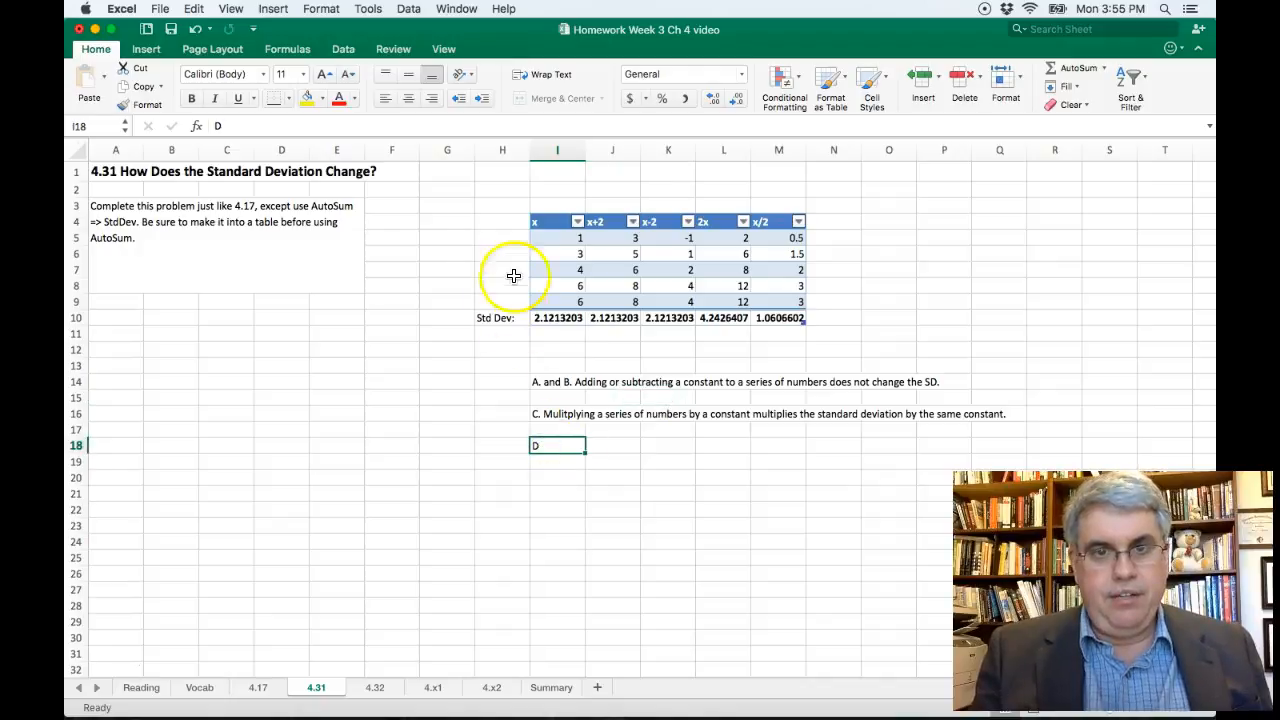
click(277, 124)
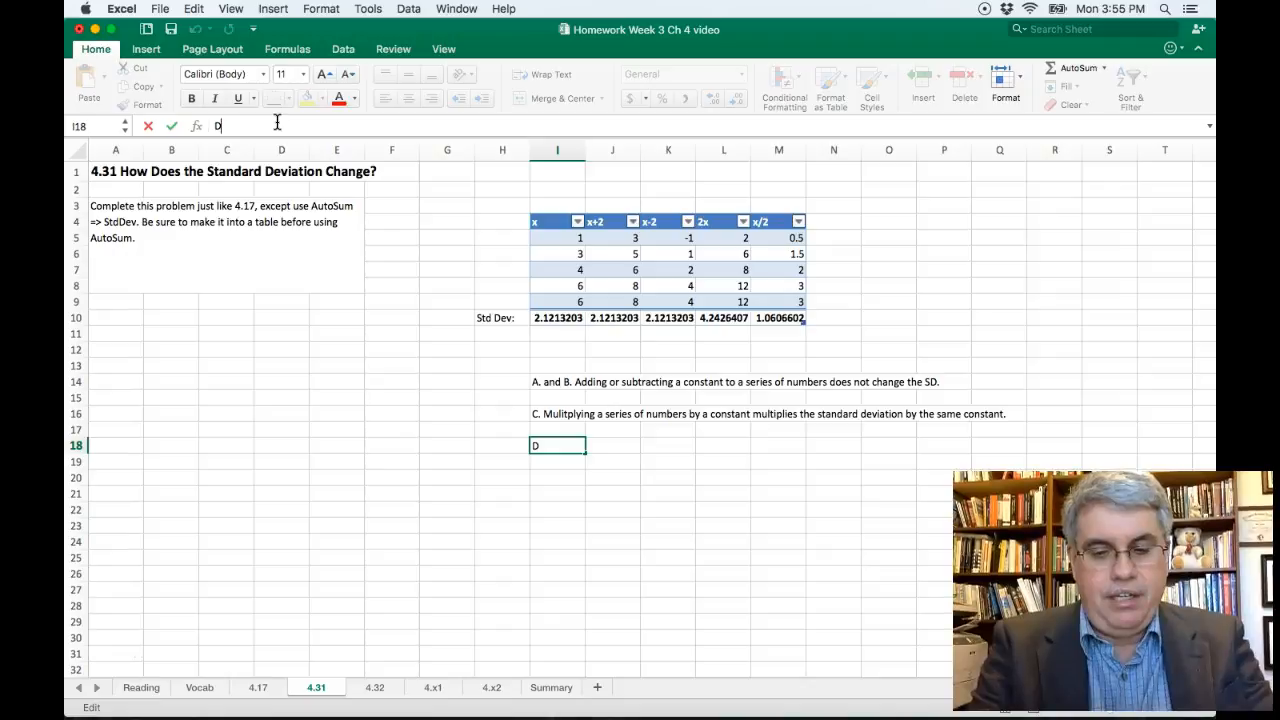
text(Dividing a s)
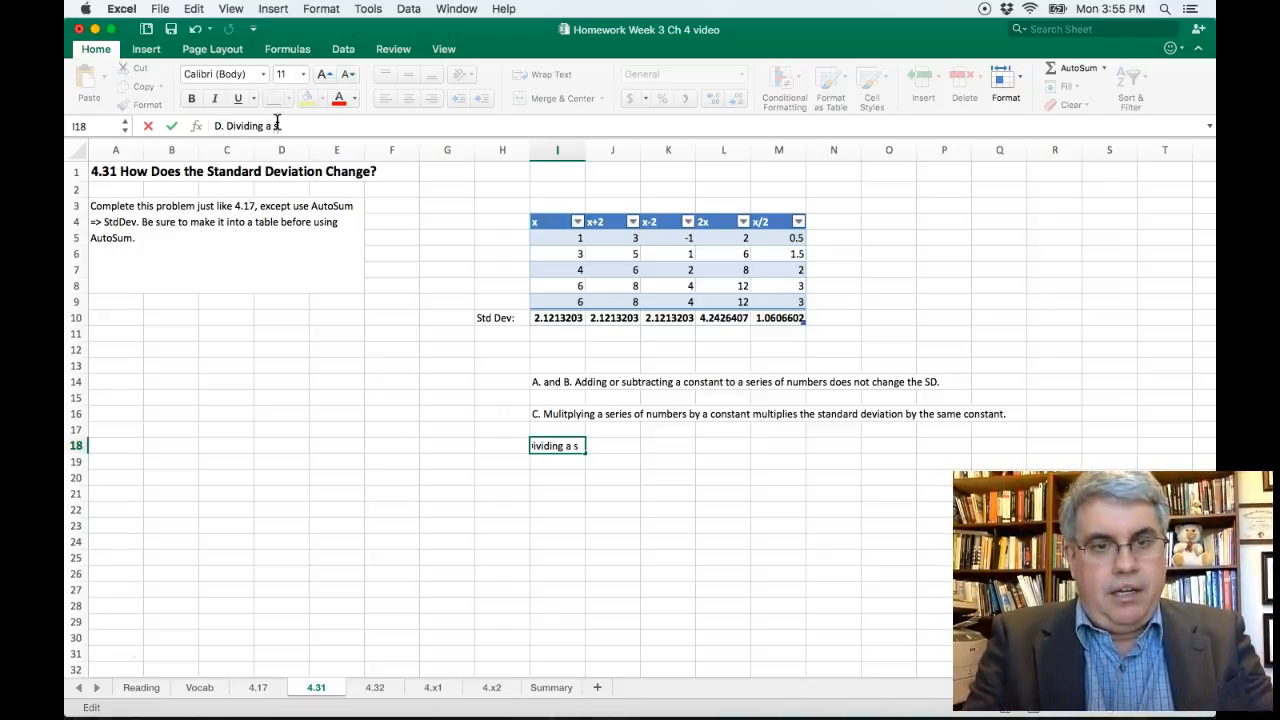
text(eries of num)
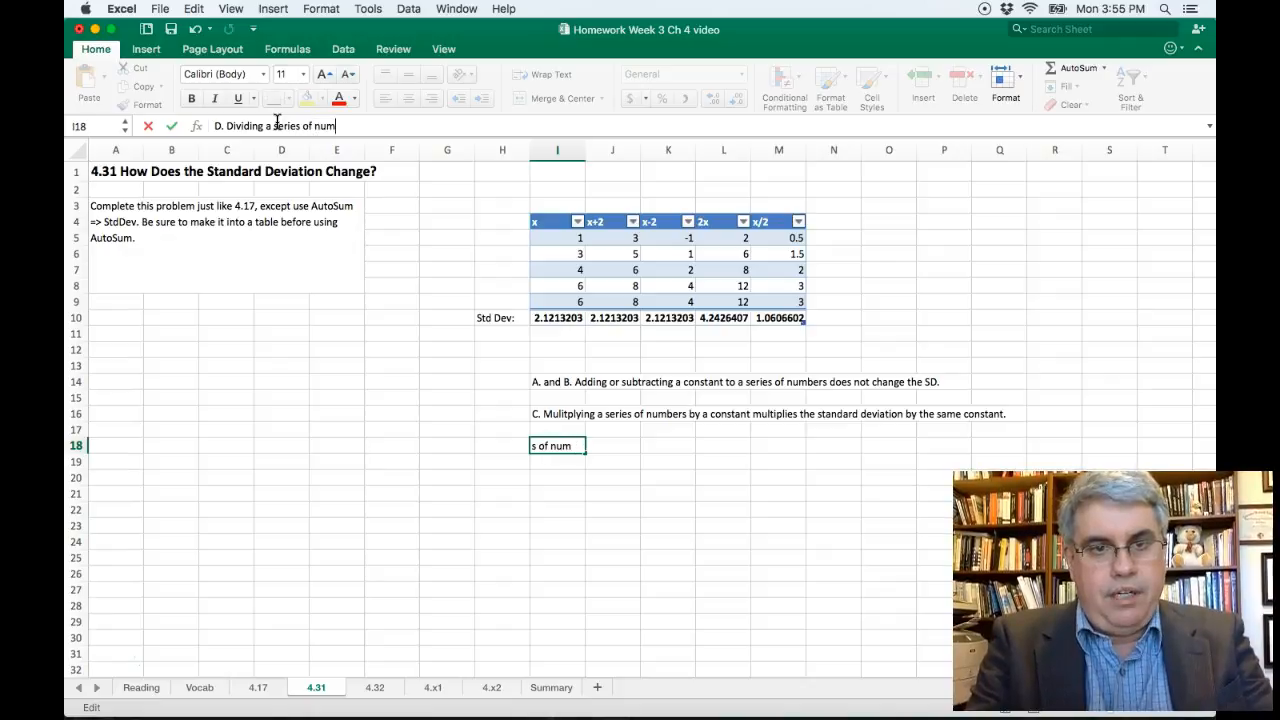
text(bers by a constn)
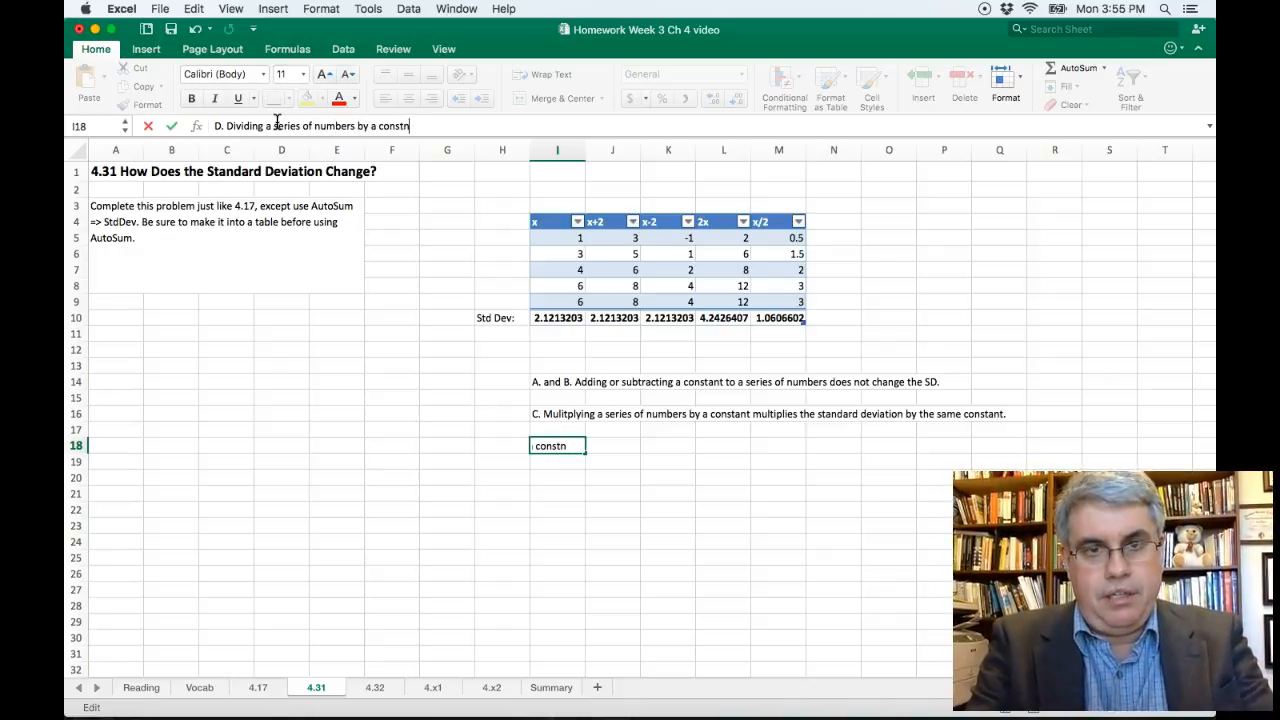
text(a div)
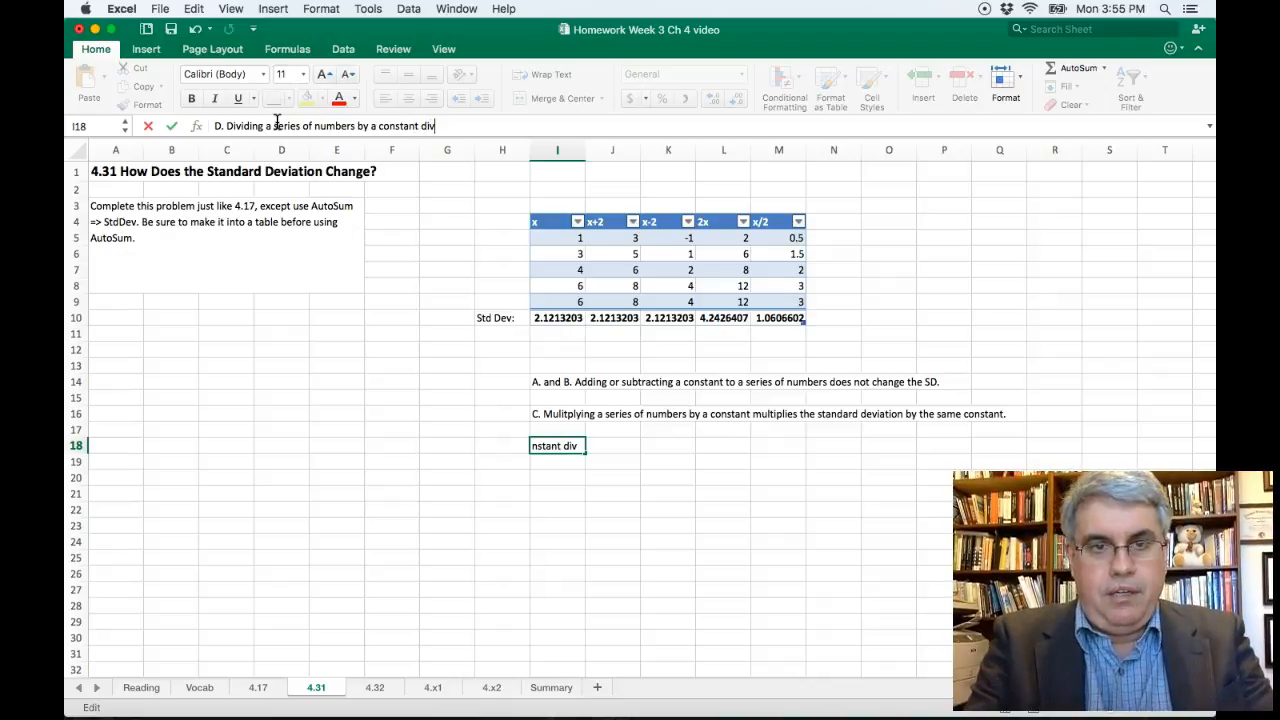
text(ides the standard deviat)
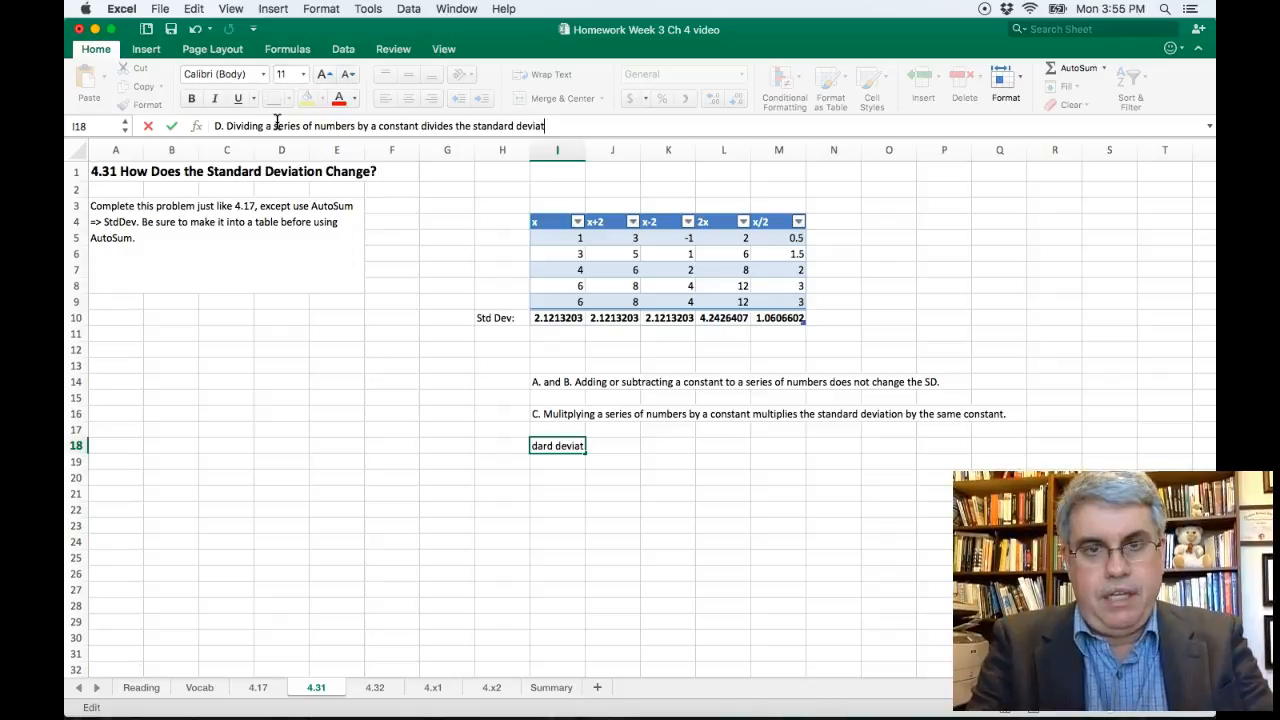
text(ion by the same constant.)
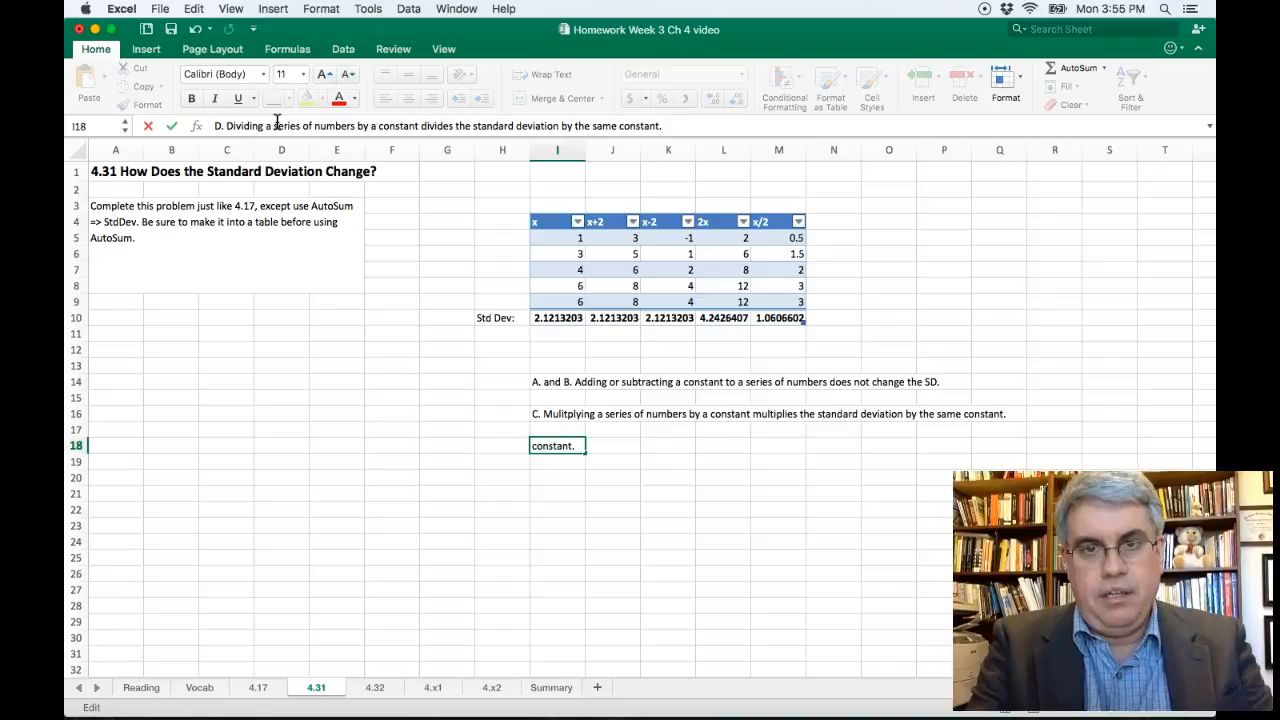
key(Return)
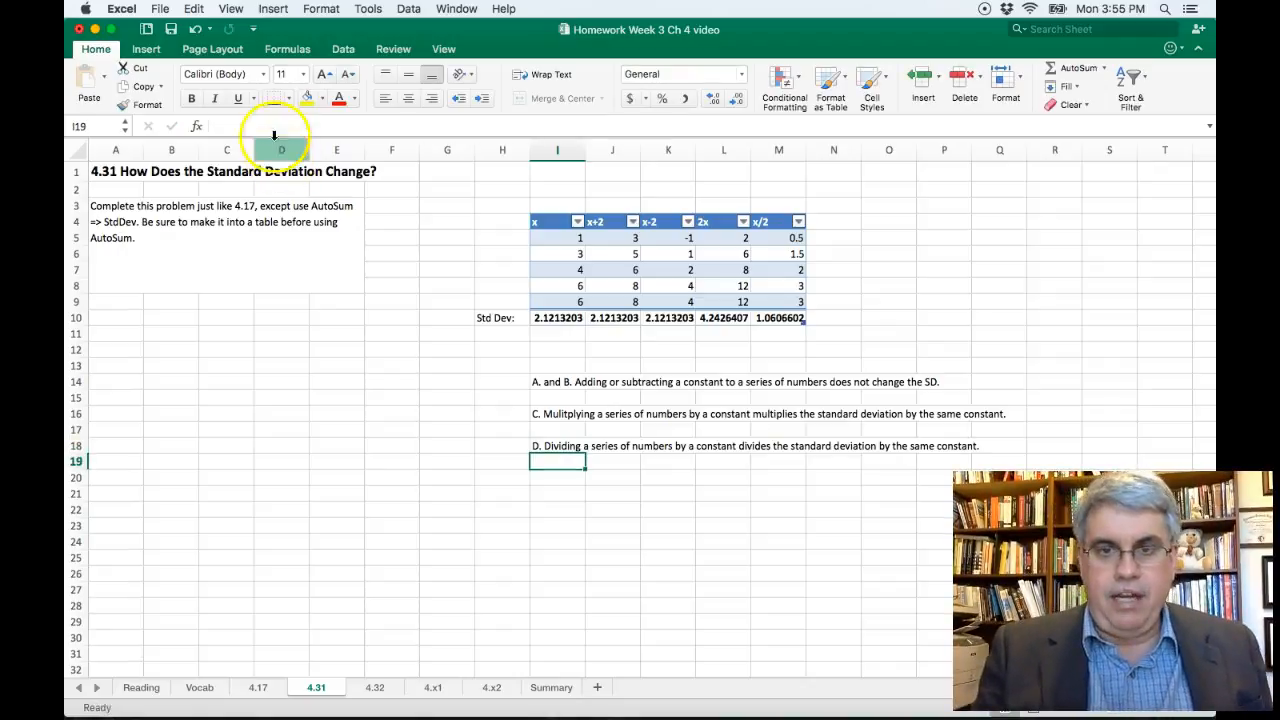